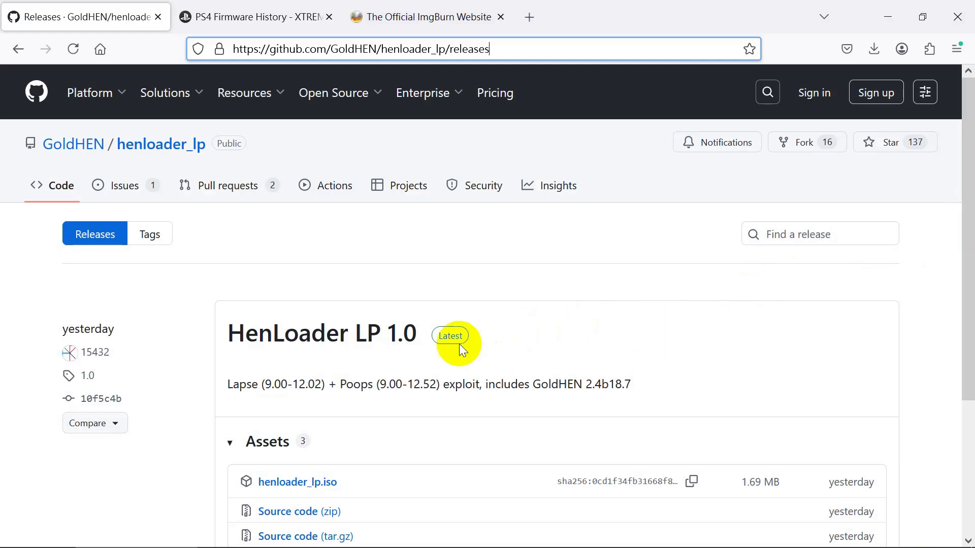
Step: Review the henloader_lp.iso asset and GoldHEN 2.4b18.7 note, then go to the PS4 Firmware History page
{"action": "left_click_drag", "start_coordinate": [369, 470], "coordinate": [256, 476]}
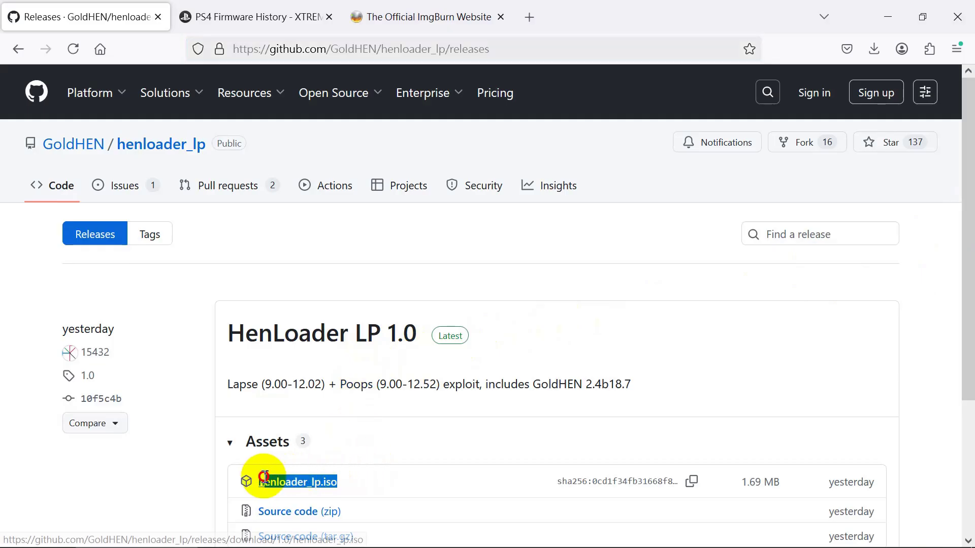
{"action": "left_click", "coordinate": [359, 479]}
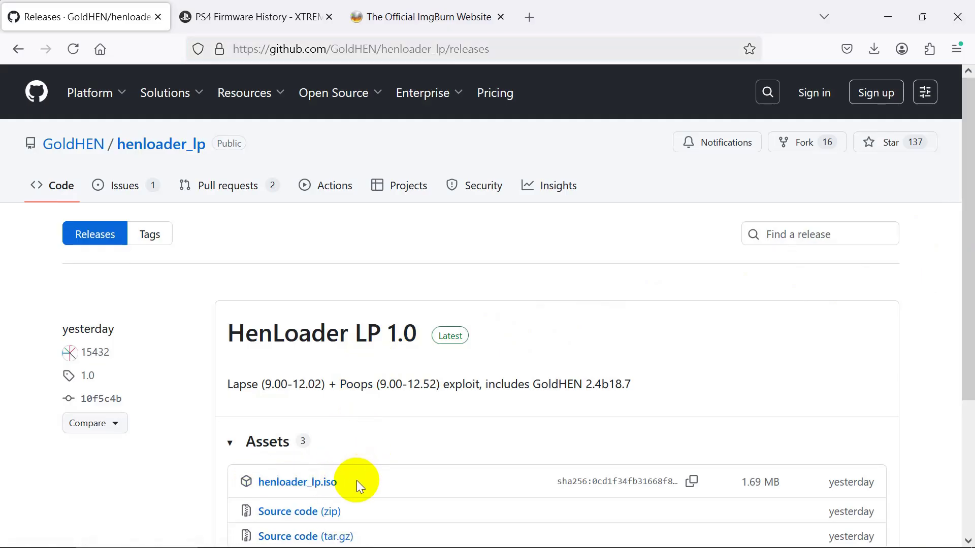
{"action": "left_click_drag", "start_coordinate": [484, 385], "coordinate": [621, 384]}
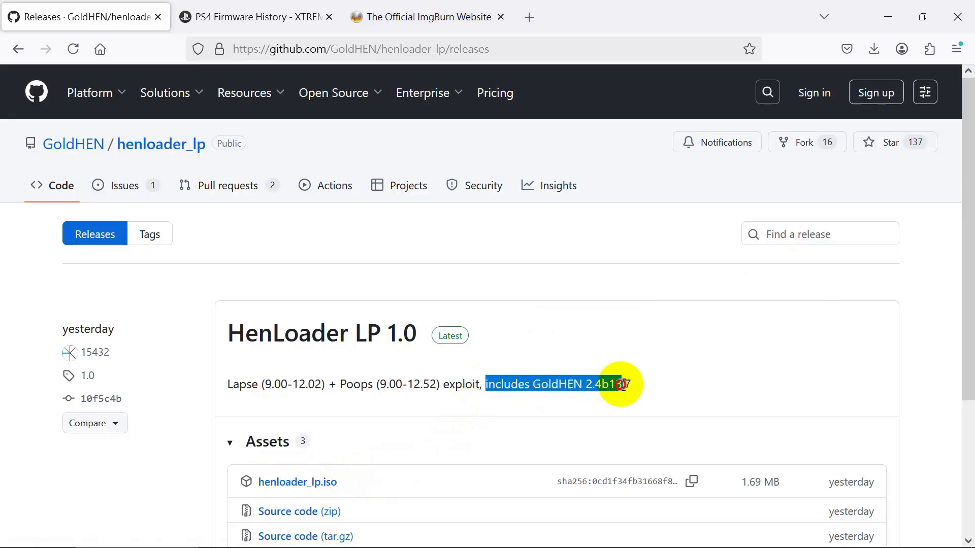
{"action": "left_click", "coordinate": [649, 383]}
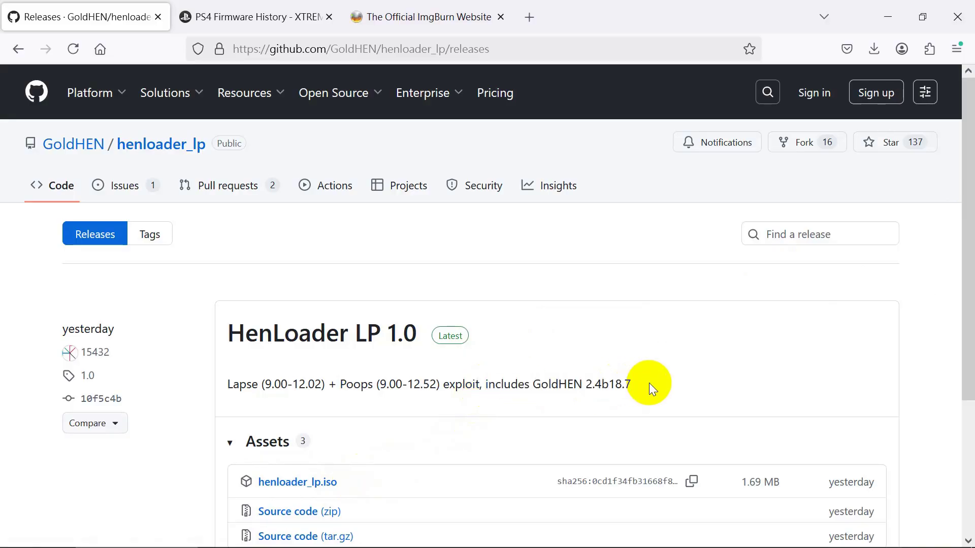
{"action": "left_click", "coordinate": [248, 7]}
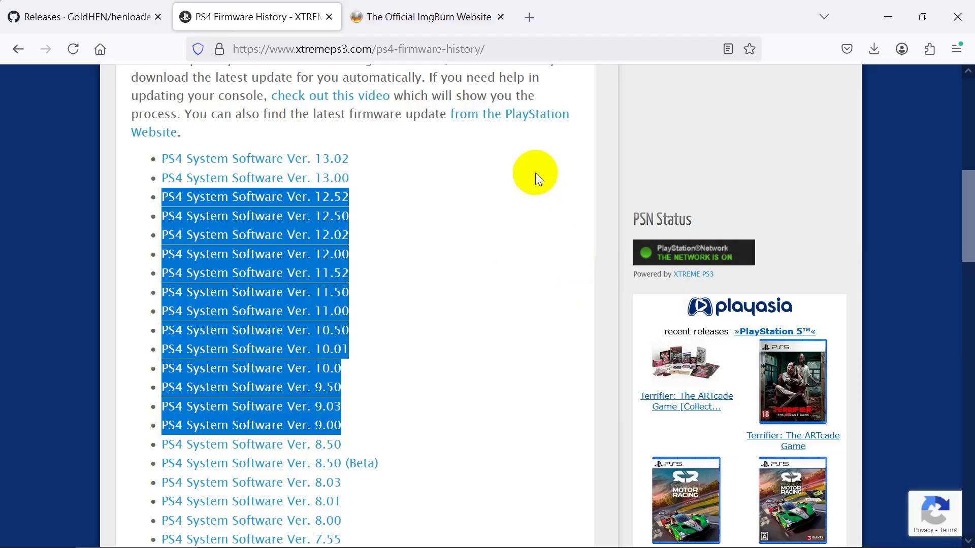
Step: After confirming firmware 9.00–12.52 support, switch to the ImgBurn v2.5.8.0 download page
{"action": "left_click", "coordinate": [413, 9]}
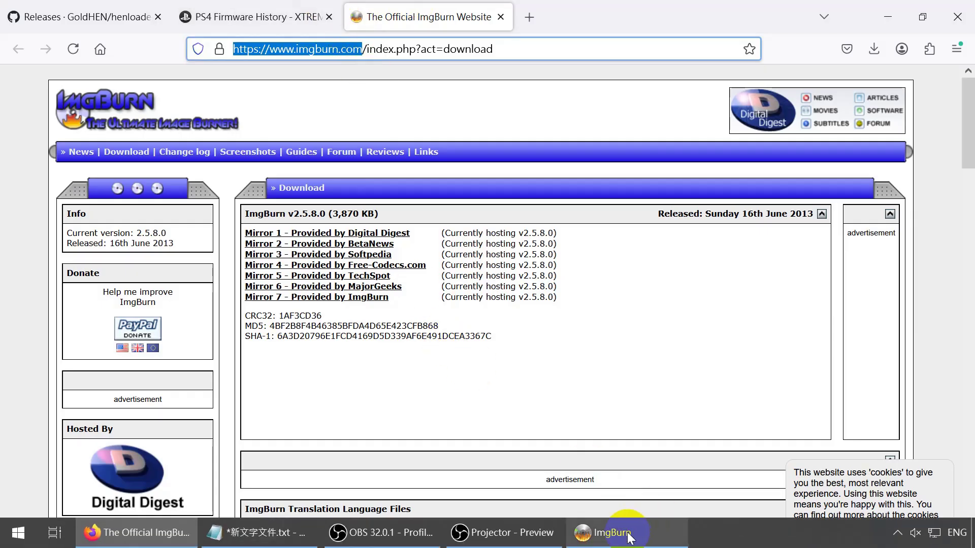
{"action": "left_click", "coordinate": [620, 534]}
Step: Write henloader_lp.iso to the Blu-ray in the HP BD-RE drive, overwriting the non-empty disc
{"action": "left_click", "coordinate": [462, 135]}
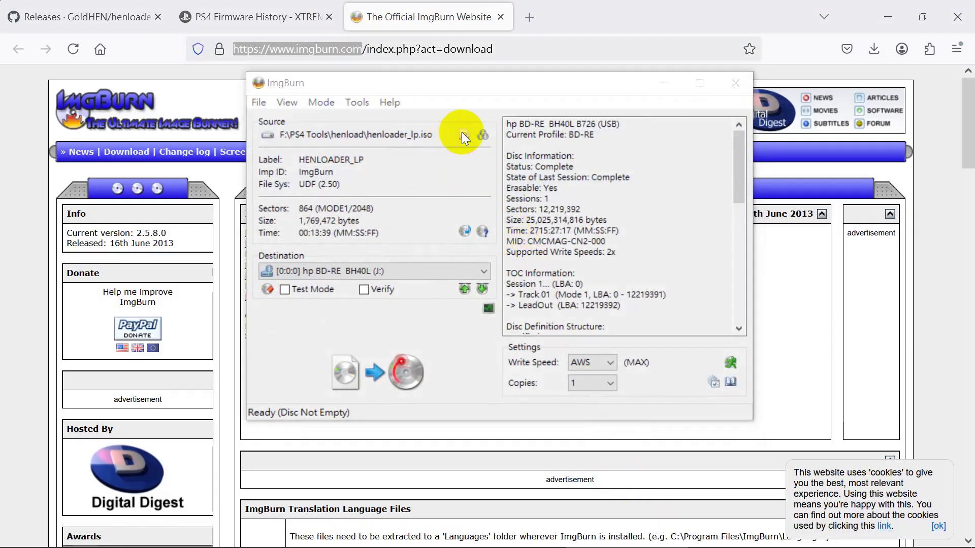
{"action": "double_click", "coordinate": [393, 172]}
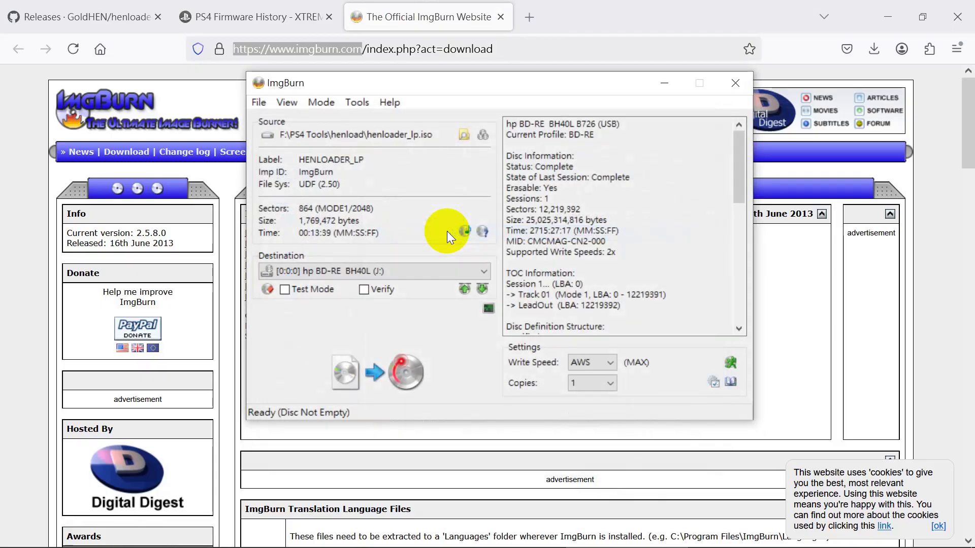
{"action": "left_click", "coordinate": [411, 379]}
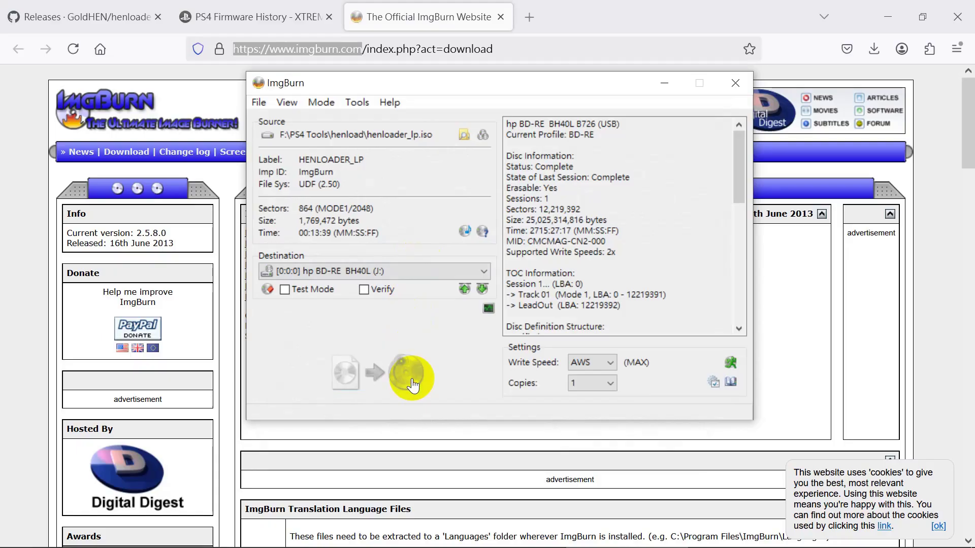
{"action": "left_click", "coordinate": [465, 347]}
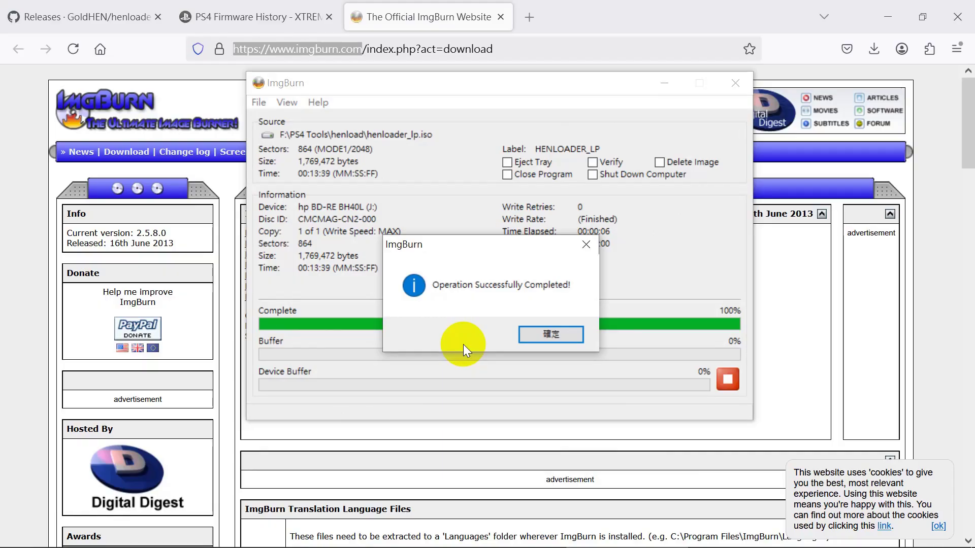
{"action": "left_click", "coordinate": [547, 333]}
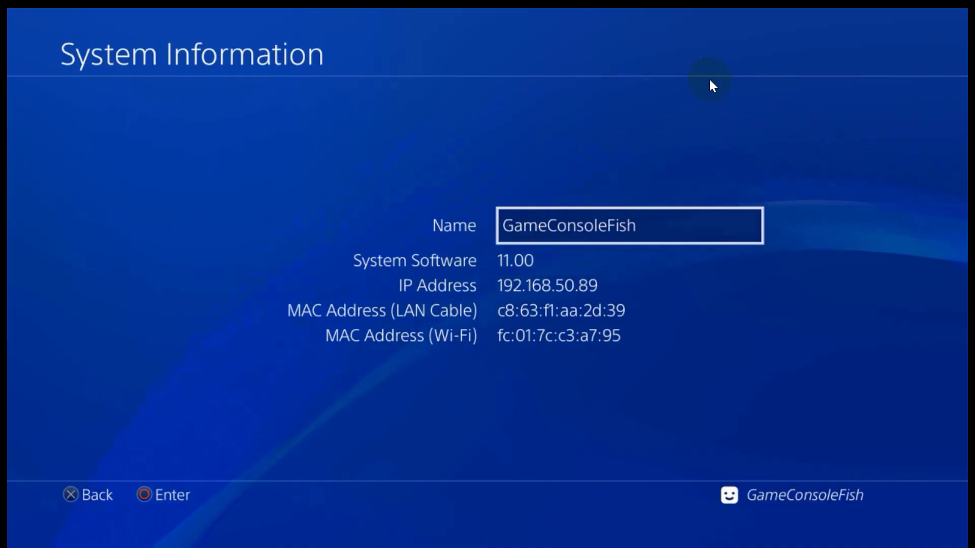
Step: After confirming system software 11.00, go back to the System settings list
{"action": "key", "text": "Escape"}
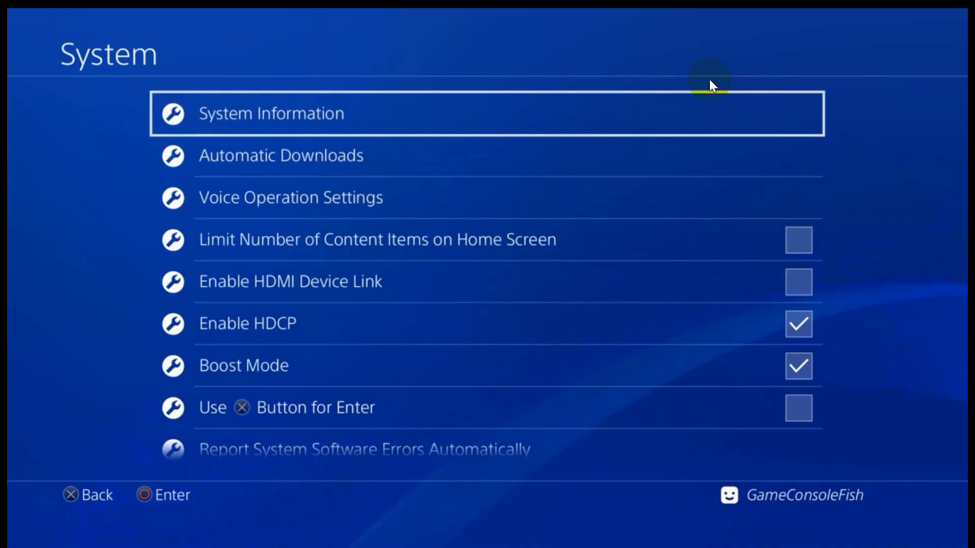
{"action": "key", "text": "Down"}
{"action": "key", "text": "Down"}
{"action": "key", "text": "Down"}
{"action": "key", "text": "Down"}
{"action": "key", "text": "Down"}
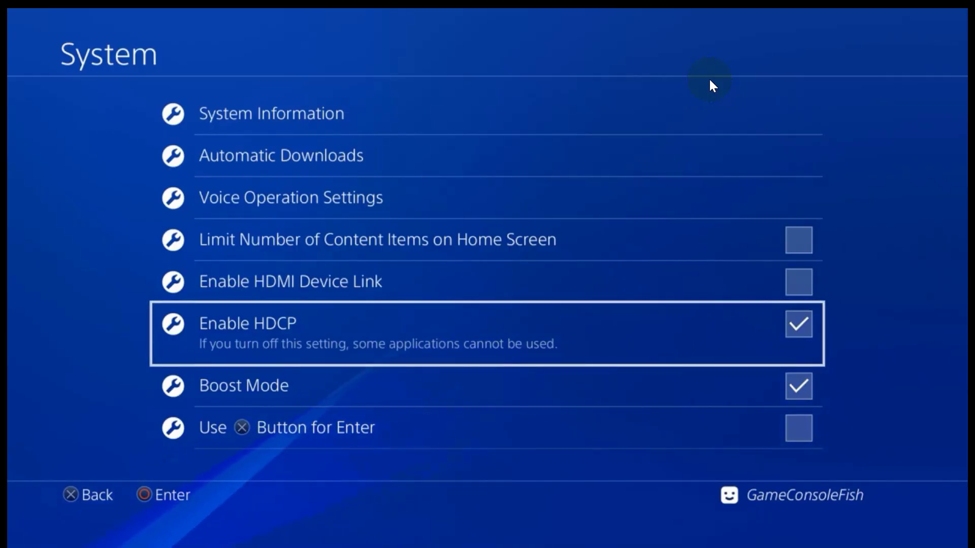
{"action": "key", "text": "Up"}
{"action": "key", "text": "Up"}
{"action": "key", "text": "Up"}
{"action": "key", "text": "Up"}
{"action": "key", "text": "Return"}
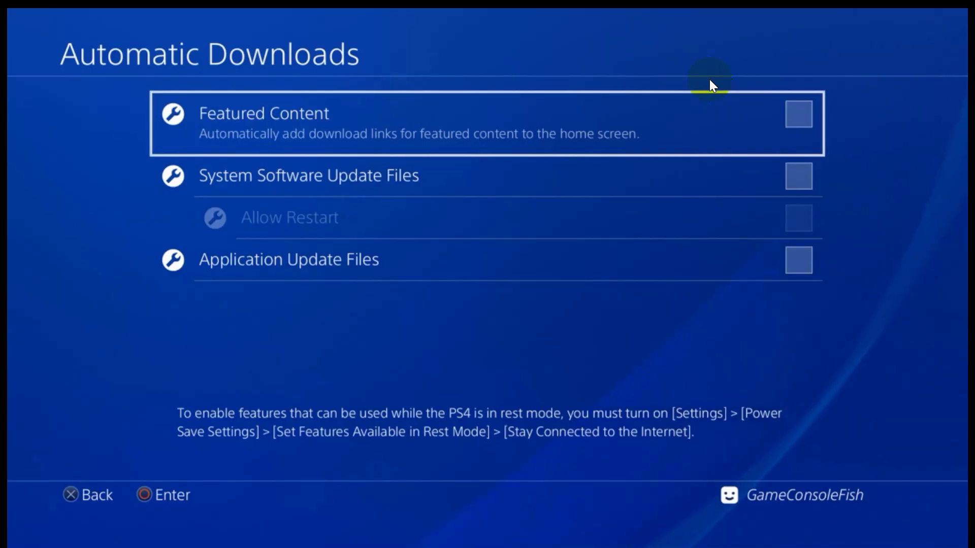
Step: With all Automatic Downloads options unchecked, back out to the PS4 home screen
{"action": "key", "text": "Escape"}
{"action": "key", "text": "Escape"}
{"action": "key", "text": "Escape"}
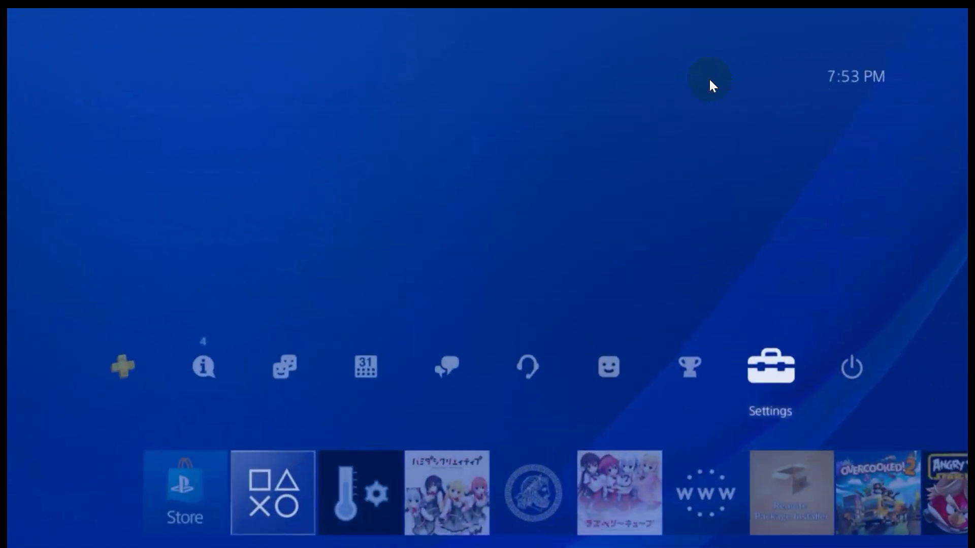
{"action": "key", "text": "Escape"}
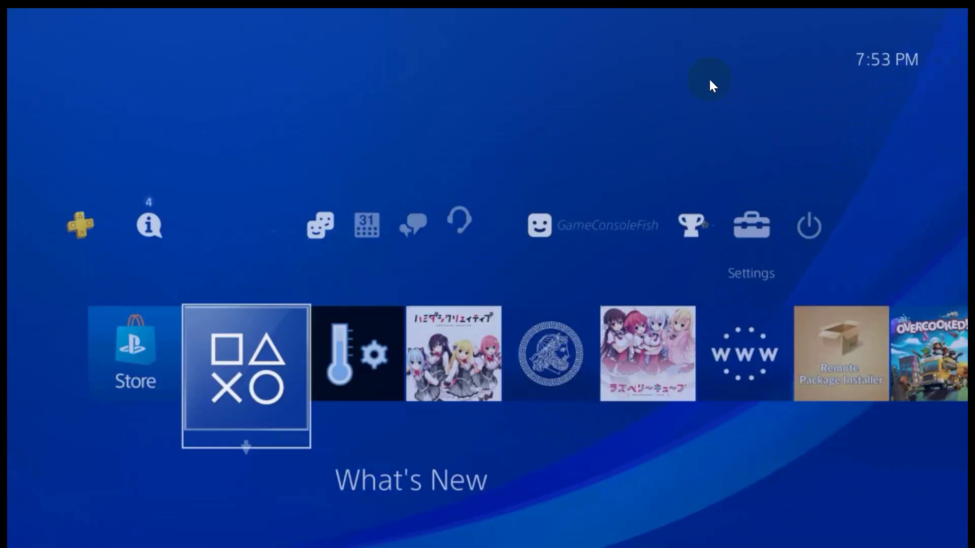
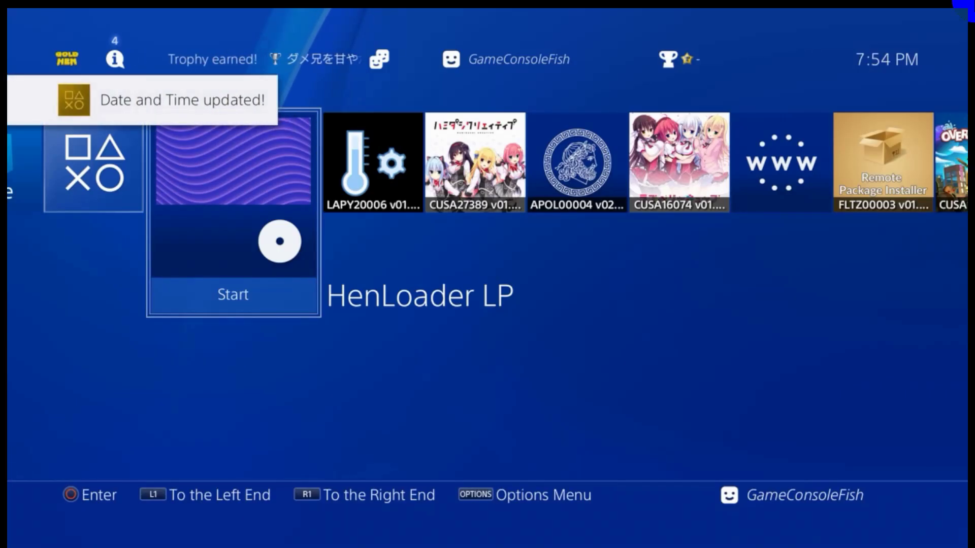
Step: Check the GoldHEN menu from the function bar, then close it
{"action": "key", "text": "Up"}
{"action": "key", "text": "Left"}
{"action": "key", "text": "Left"}
{"action": "key", "text": "Left"}
{"action": "key", "text": "Left"}
{"action": "key", "text": "Left"}
{"action": "key", "text": "Left"}
{"action": "key", "text": "Left"}
{"action": "key", "text": "Left"}
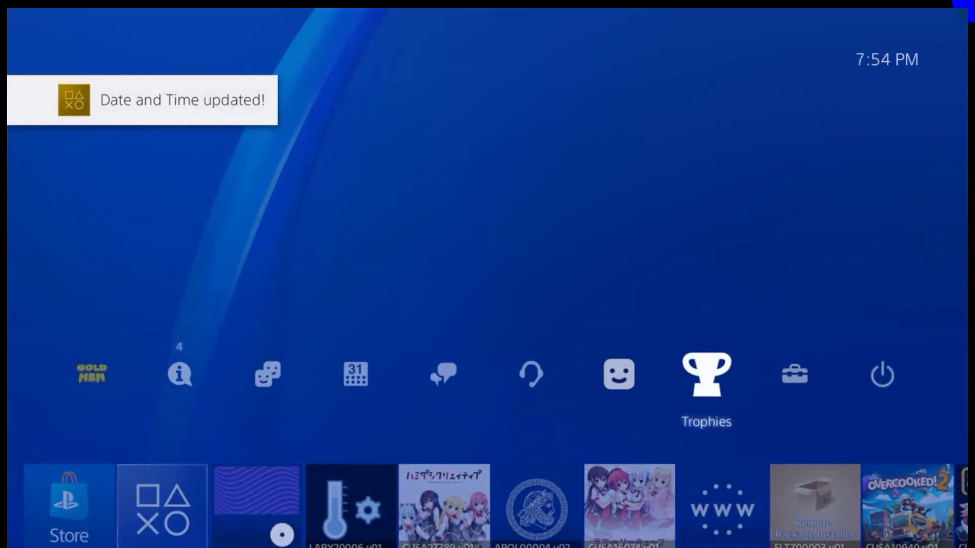
{"action": "key", "text": "Return"}
{"action": "key", "text": "Return"}
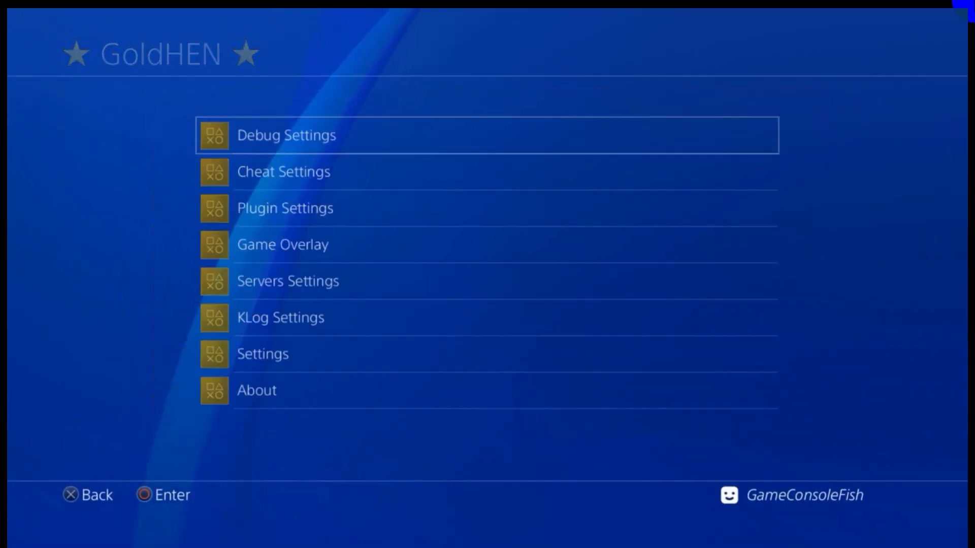
{"action": "key", "text": "Escape"}
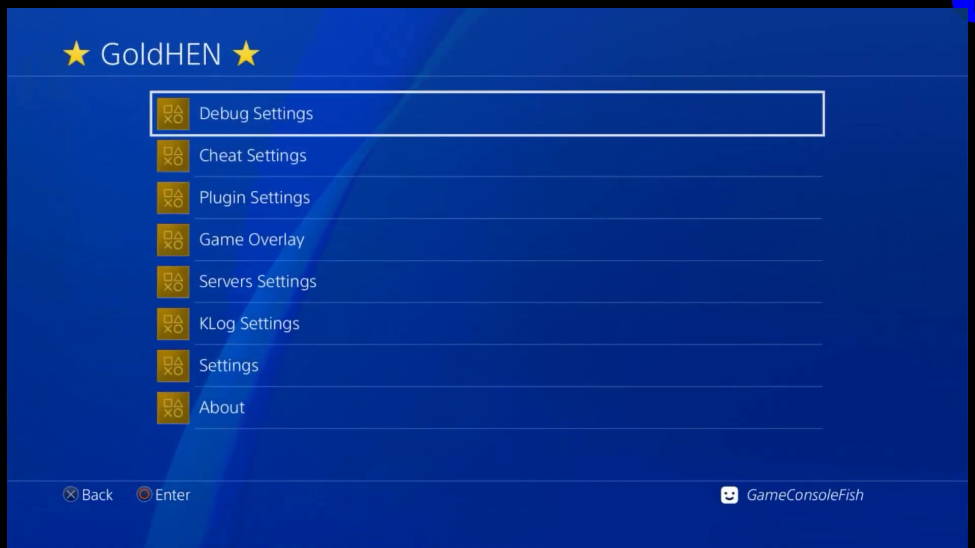
{"action": "key", "text": "Escape"}
{"action": "key", "text": "Down"}
{"action": "key", "text": "Up"}
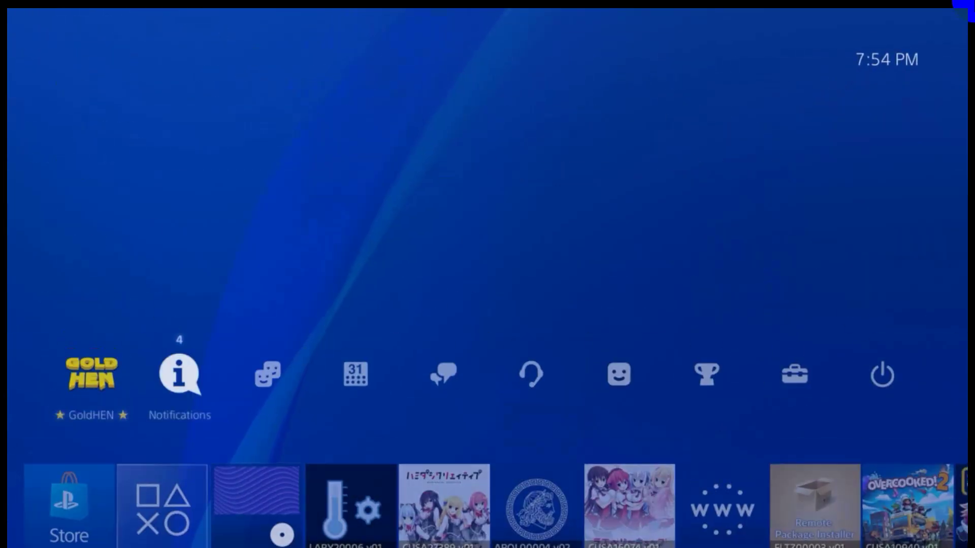
Step: Confirm System Information reports HEN 11.00 with GoldHEN v2.4b18.6, then leave the page
{"action": "key", "text": "Right"}
{"action": "key", "text": "Right"}
{"action": "key", "text": "Right"}
{"action": "key", "text": "Right"}
{"action": "key", "text": "Right"}
{"action": "key", "text": "Right"}
{"action": "key", "text": "Right"}
{"action": "key", "text": "Return"}
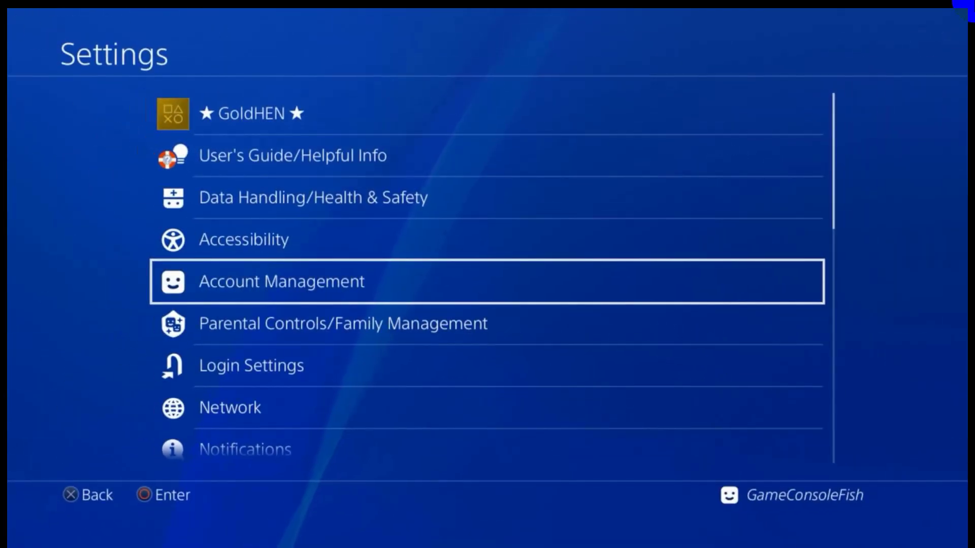
{"action": "key", "text": "Down"}
{"action": "key", "text": "Down"}
{"action": "key", "text": "Down"}
{"action": "key", "text": "Down"}
{"action": "key", "text": "Down"}
{"action": "key", "text": "Down"}
{"action": "key", "text": "Down"}
{"action": "key", "text": "Down"}
{"action": "key", "text": "Down"}
{"action": "key", "text": "Down"}
{"action": "key", "text": "Down"}
{"action": "key", "text": "Down"}
{"action": "key", "text": "Down"}
{"action": "key", "text": "Down"}
{"action": "key", "text": "Down"}
{"action": "key", "text": "Down"}
{"action": "key", "text": "Down"}
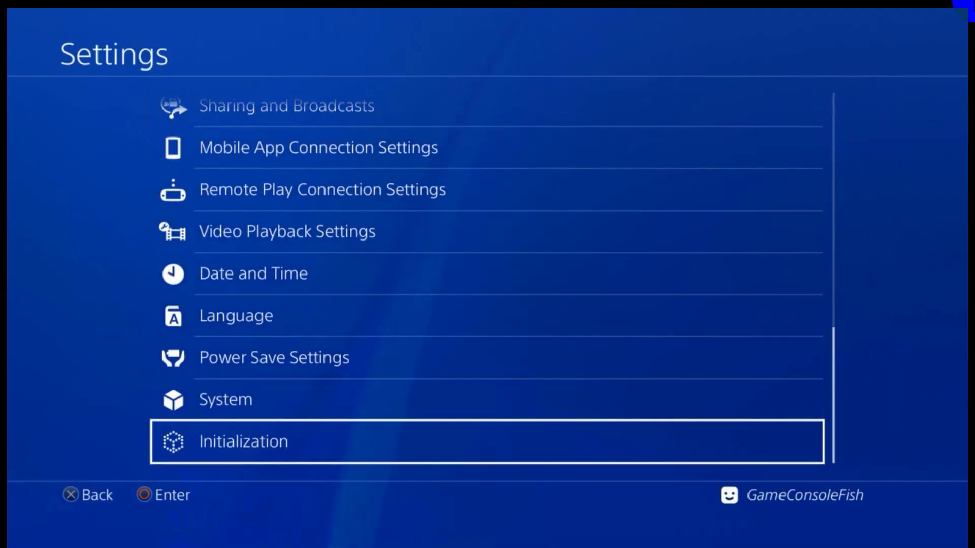
{"action": "key", "text": "Up"}
{"action": "key", "text": "Return"}
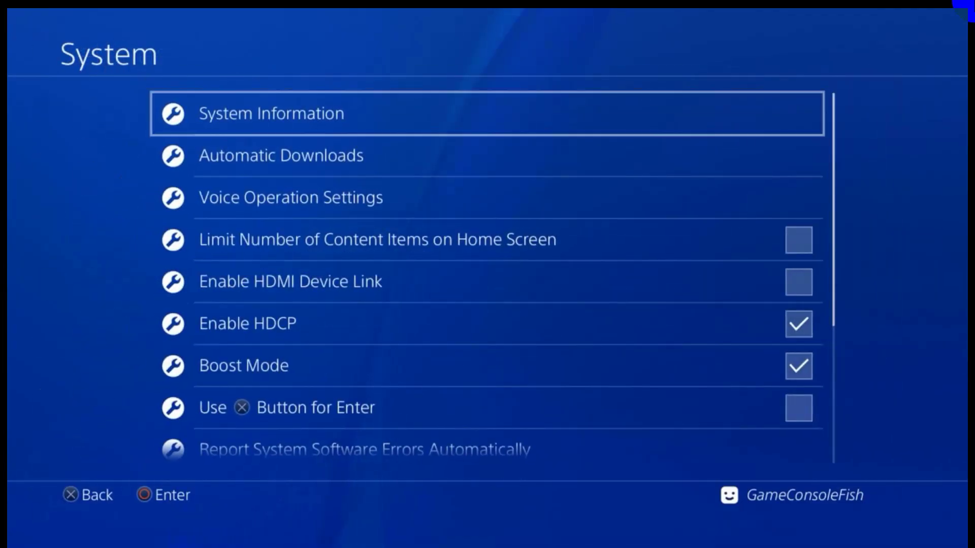
{"action": "key", "text": "Return"}
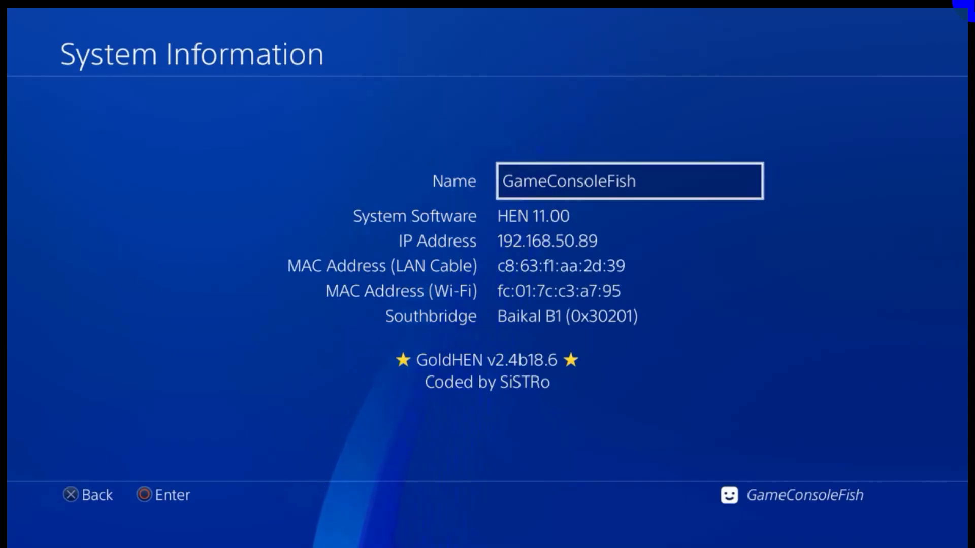
{"action": "key", "text": "Escape"}
{"action": "key", "text": "Escape"}
{"action": "key", "text": "Escape"}
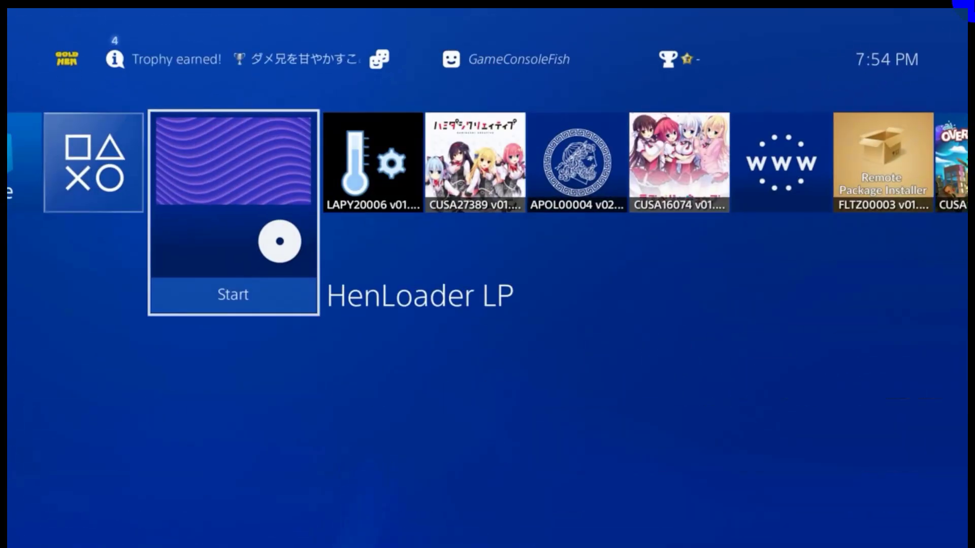
Step: Restart the PS4 through Power > Power Options > Restart PS4
{"action": "key", "text": "Right"}
{"action": "key", "text": "Return"}
{"action": "key", "text": "Down"}
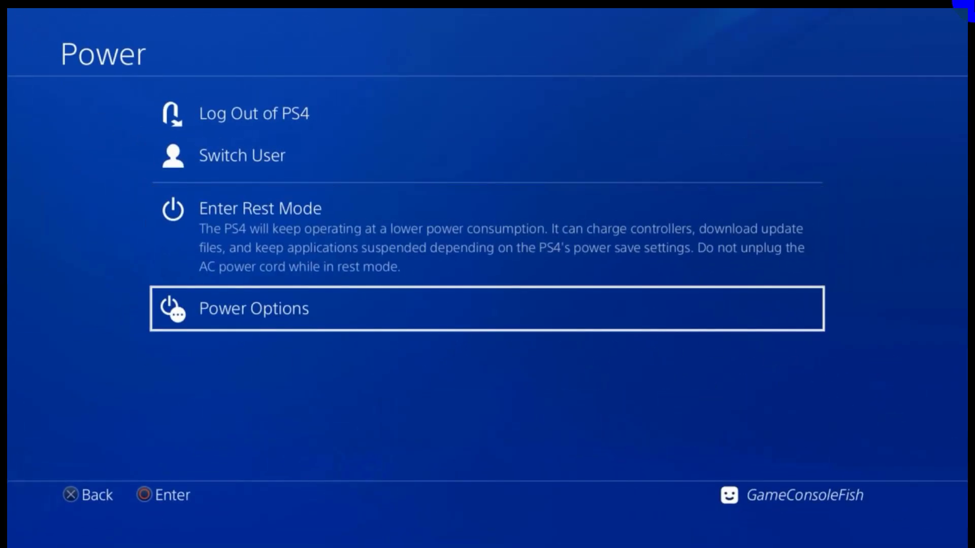
{"action": "key", "text": "Return"}
{"action": "key", "text": "Down"}
{"action": "key", "text": "Down"}
{"action": "key", "text": "Return"}
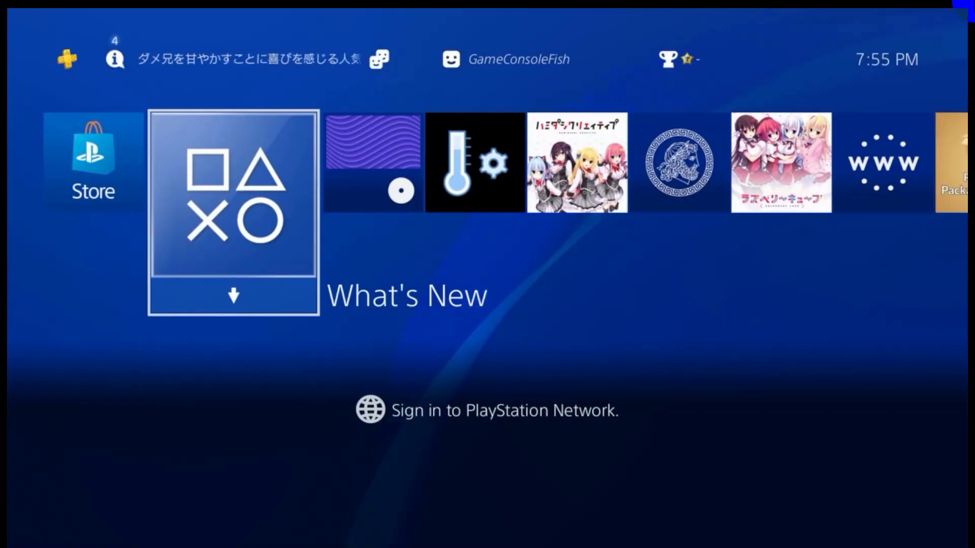
Step: After the reboot, open Settings > System > System Information and verify it shows plain 11.00
{"action": "key", "text": "Up"}
{"action": "key", "text": "Right"}
{"action": "key", "text": "Right"}
{"action": "key", "text": "Right"}
{"action": "key", "text": "Right"}
{"action": "key", "text": "Right"}
{"action": "key", "text": "Right"}
{"action": "key", "text": "Right"}
{"action": "key", "text": "Right"}
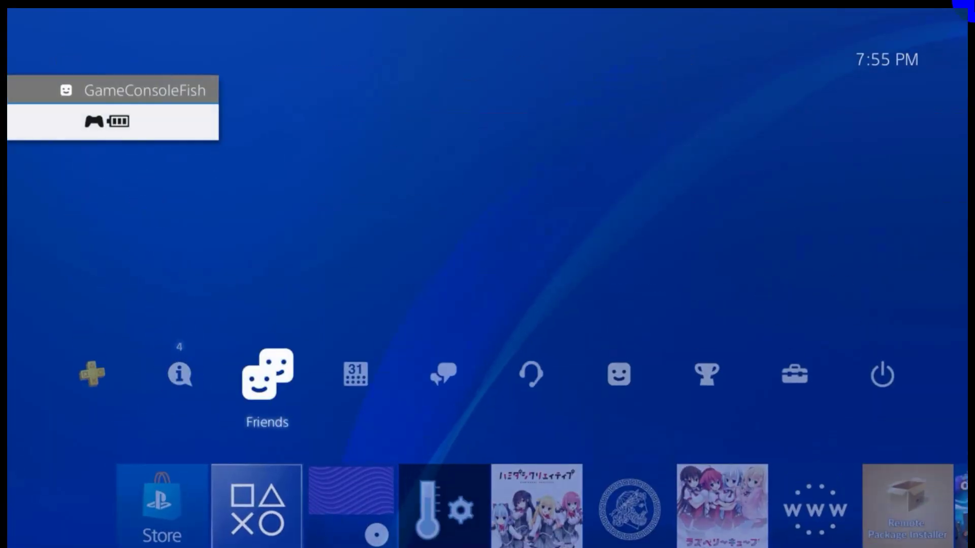
{"action": "key", "text": "Left"}
{"action": "key", "text": "Return"}
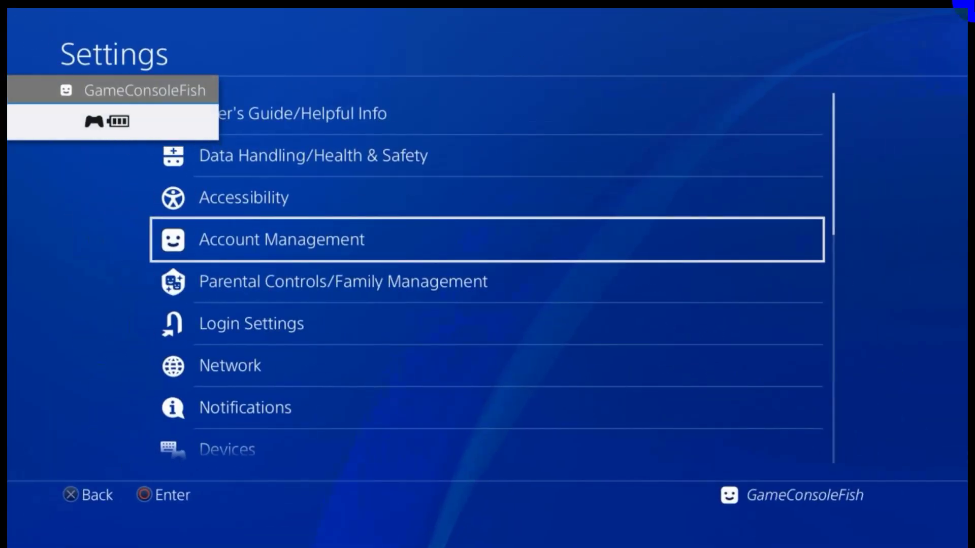
{"action": "key", "text": "Down"}
{"action": "key", "text": "Down"}
{"action": "key", "text": "Down"}
{"action": "key", "text": "Down"}
{"action": "key", "text": "Down"}
{"action": "key", "text": "Down"}
{"action": "key", "text": "Down"}
{"action": "key", "text": "Down"}
{"action": "key", "text": "Down"}
{"action": "key", "text": "Down"}
{"action": "key", "text": "Down"}
{"action": "key", "text": "Down"}
{"action": "key", "text": "Down"}
{"action": "key", "text": "Down"}
{"action": "key", "text": "Down"}
{"action": "key", "text": "Down"}
{"action": "key", "text": "Down"}
{"action": "key", "text": "Down"}
{"action": "key", "text": "Down"}
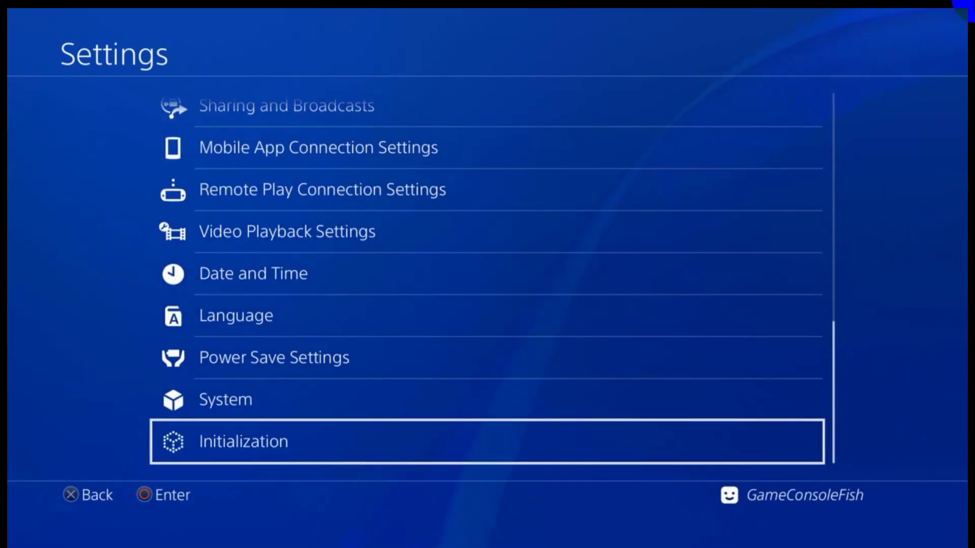
{"action": "key", "text": "Up"}
{"action": "key", "text": "Return"}
{"action": "key", "text": "Return"}
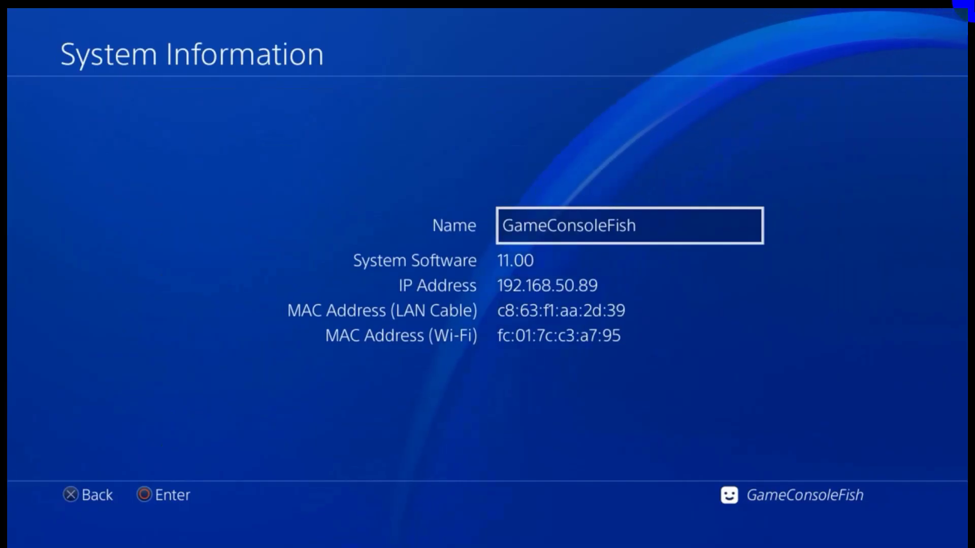
Step: Exit System Information and settings, moving toward the HenLoader LP tile on home
{"action": "key", "text": "Escape"}
{"action": "key", "text": "Escape"}
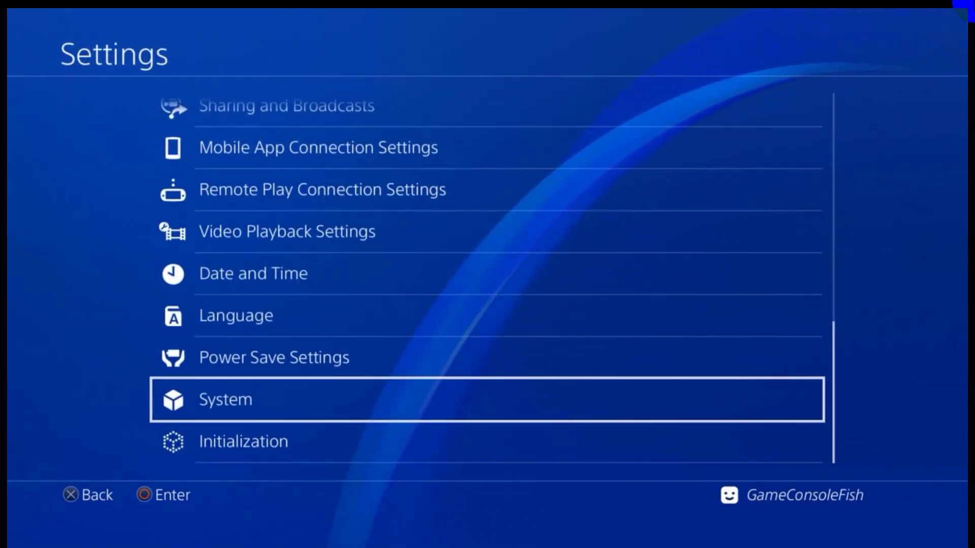
{"action": "key", "text": "Escape"}
{"action": "key", "text": "Escape"}
{"action": "key", "text": "Right"}
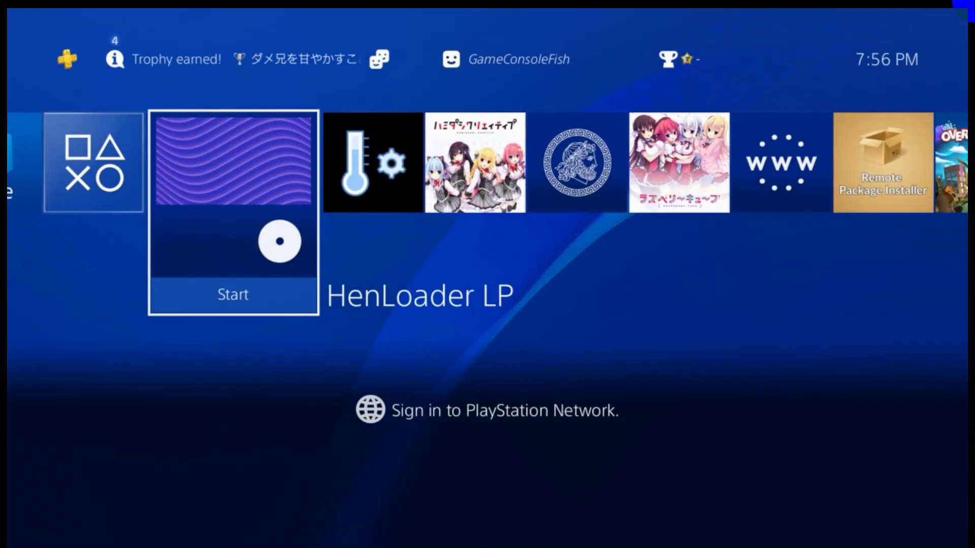
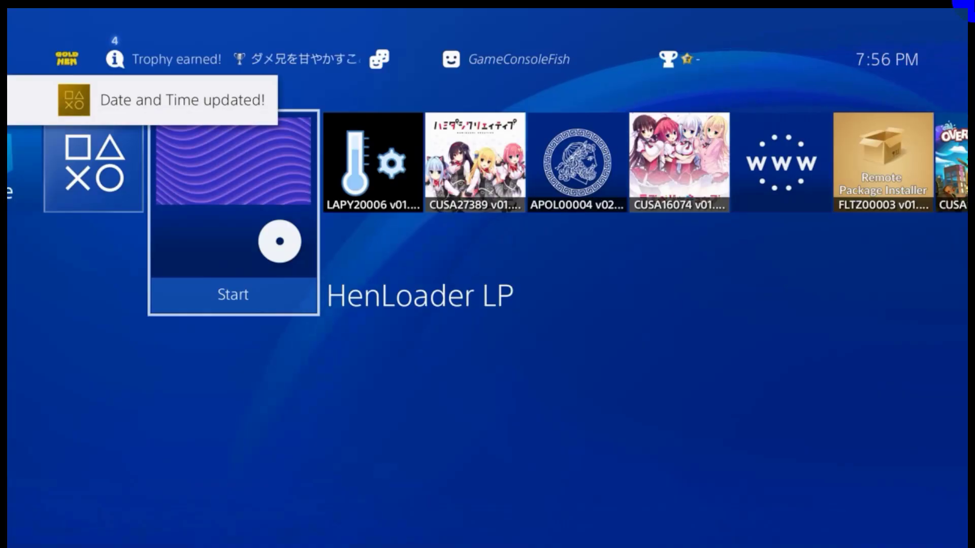
Step: Open the GoldHEN menu from the function bar and look inside Debug Settings
{"action": "key", "text": "Up"}
{"action": "key", "text": "Left"}
{"action": "key", "text": "Left"}
{"action": "key", "text": "Left"}
{"action": "key", "text": "Left"}
{"action": "key", "text": "Left"}
{"action": "key", "text": "Left"}
{"action": "key", "text": "Left"}
{"action": "key", "text": "Left"}
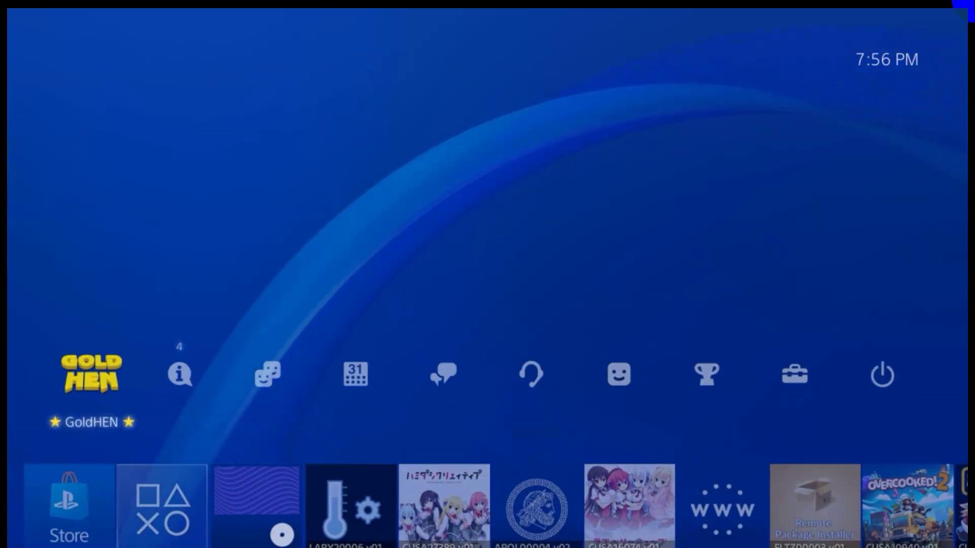
{"action": "key", "text": "Down"}
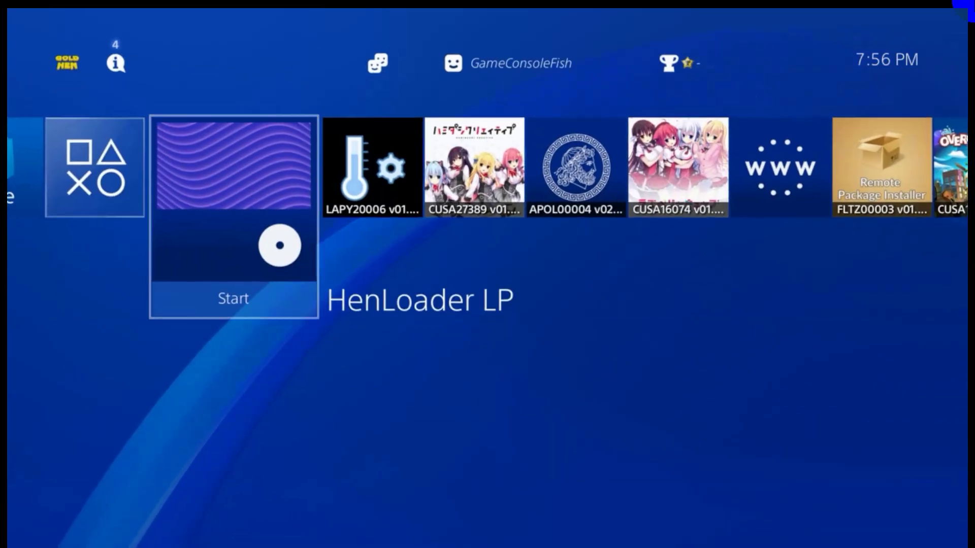
{"action": "key", "text": "Up"}
{"action": "key", "text": "Return"}
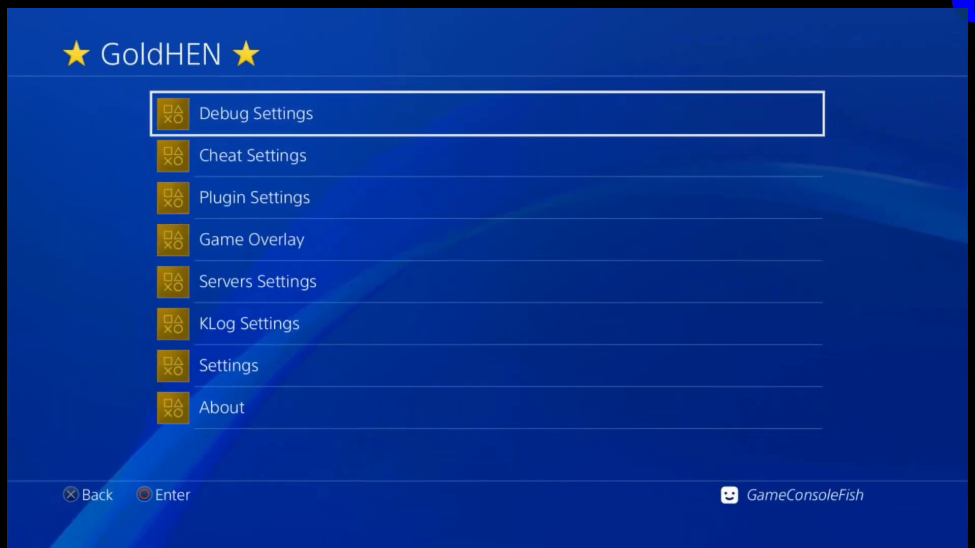
{"action": "key", "text": "Return"}
{"action": "key", "text": "Escape"}
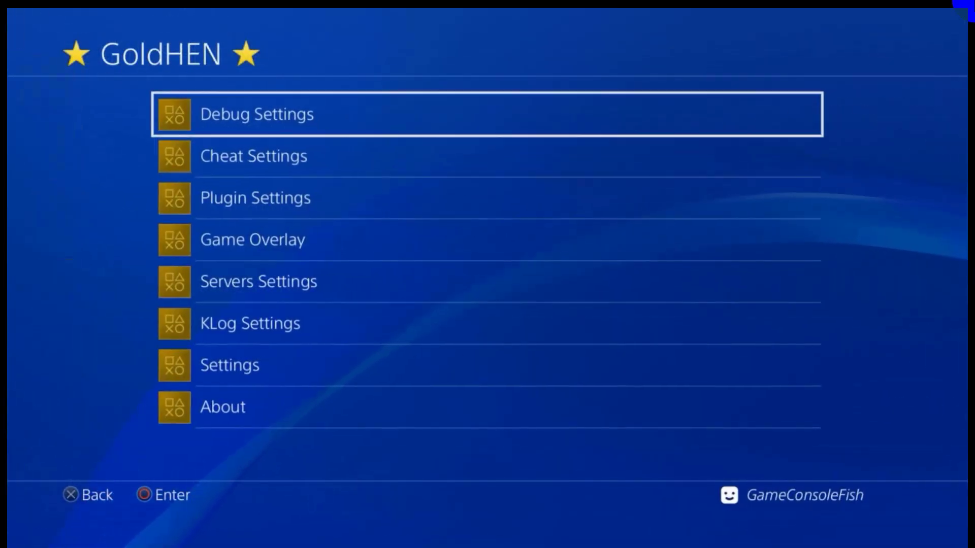
Step: Run Update cheat archive in GoldHEN's Cheat Settings
{"action": "key", "text": "Down"}
{"action": "key", "text": "Down"}
{"action": "key", "text": "Down"}
{"action": "key", "text": "Down"}
{"action": "key", "text": "Up"}
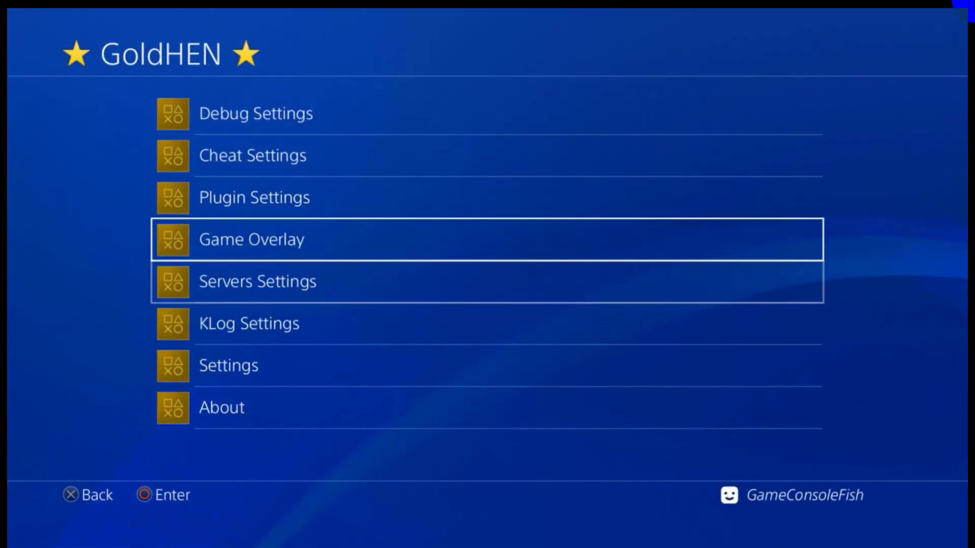
{"action": "key", "text": "Up"}
{"action": "key", "text": "Up"}
{"action": "key", "text": "Return"}
{"action": "key", "text": "Down"}
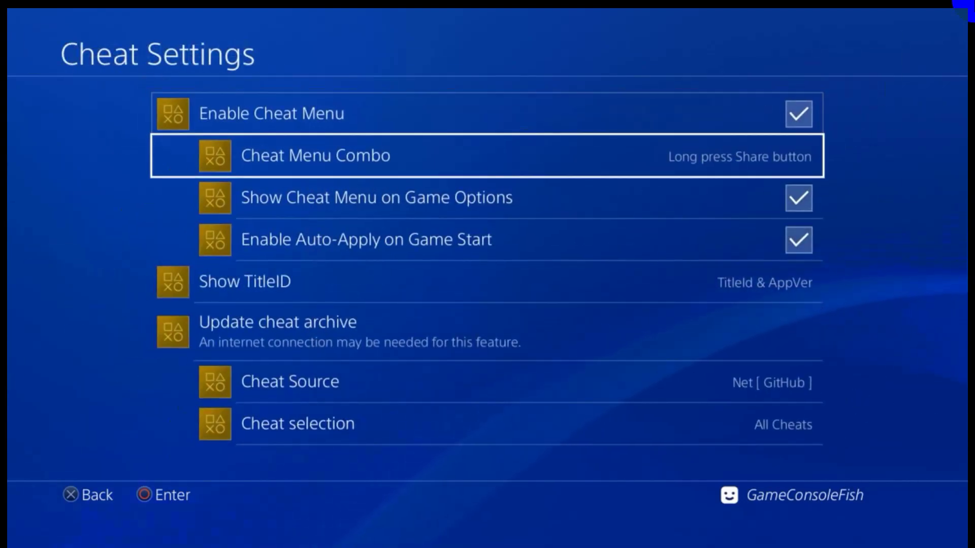
{"action": "key", "text": "Down"}
{"action": "key", "text": "Down"}
{"action": "key", "text": "Down"}
{"action": "key", "text": "Down"}
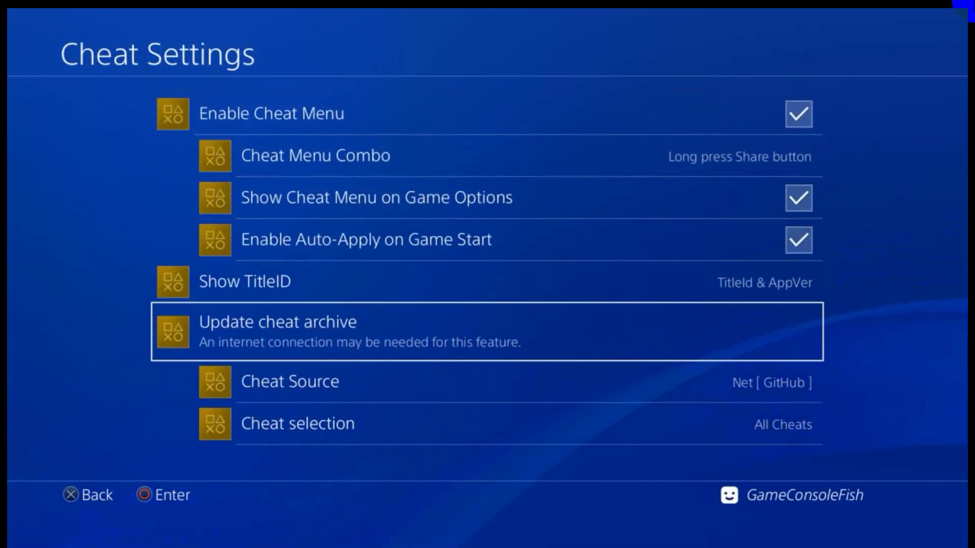
{"action": "key", "text": "Return"}
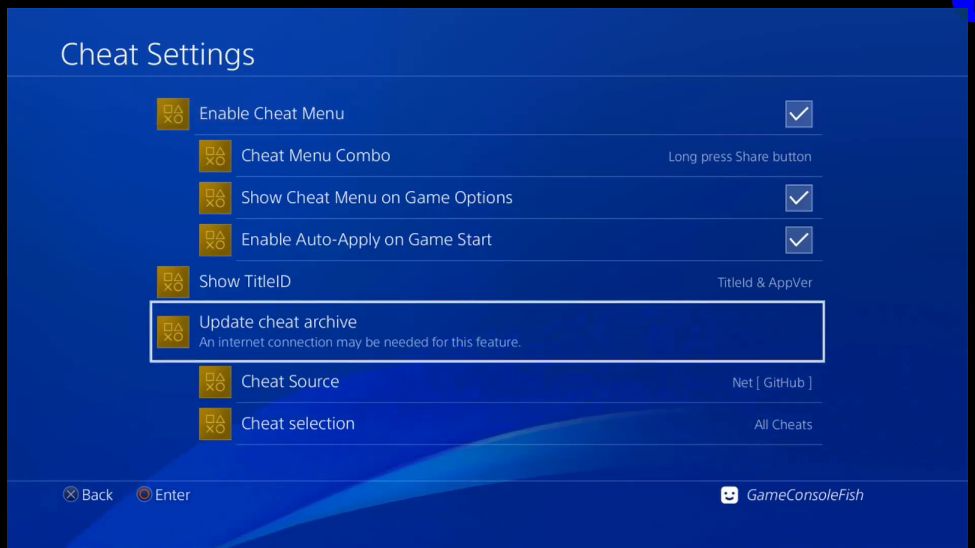
Step: Leave Cheat Settings and choose Enter Rest Mode from the Power options
{"action": "key", "text": "Escape"}
{"action": "key", "text": "Escape"}
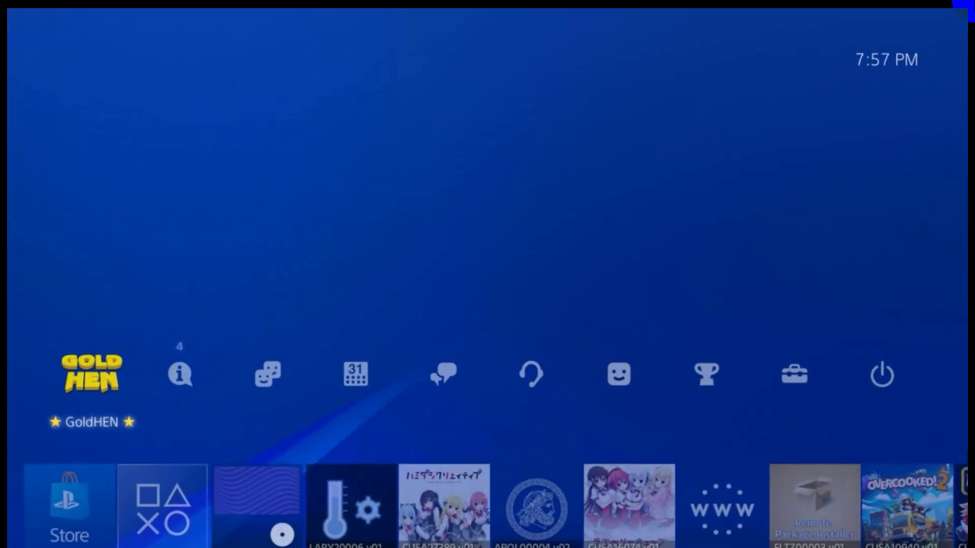
{"action": "key", "text": "Right"}
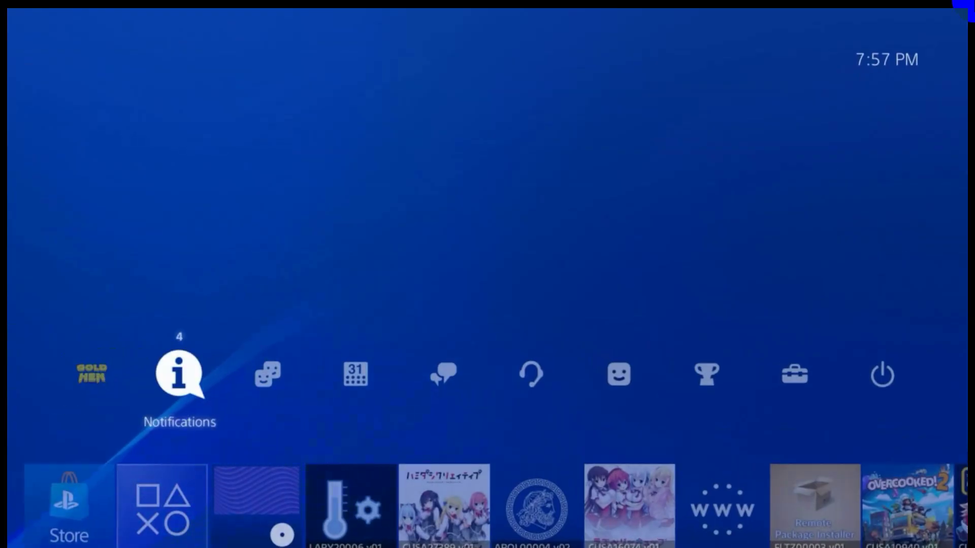
{"action": "key", "text": "Left"}
{"action": "key", "text": "Left"}
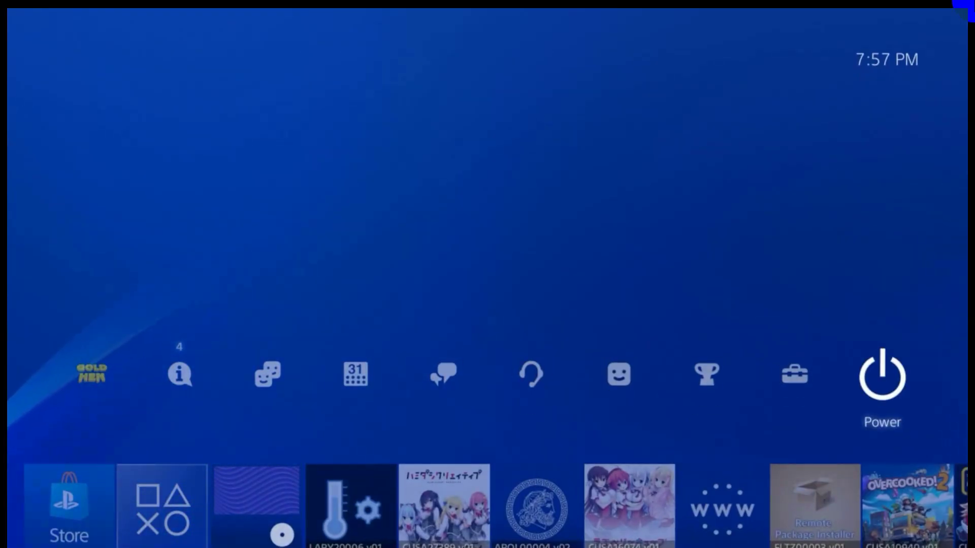
{"action": "key", "text": "Return"}
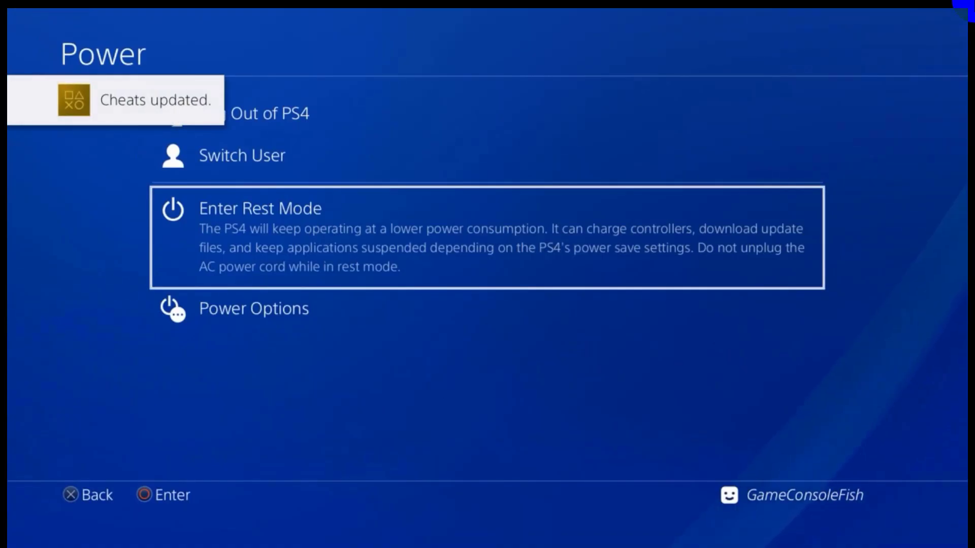
{"action": "key", "text": "Return"}
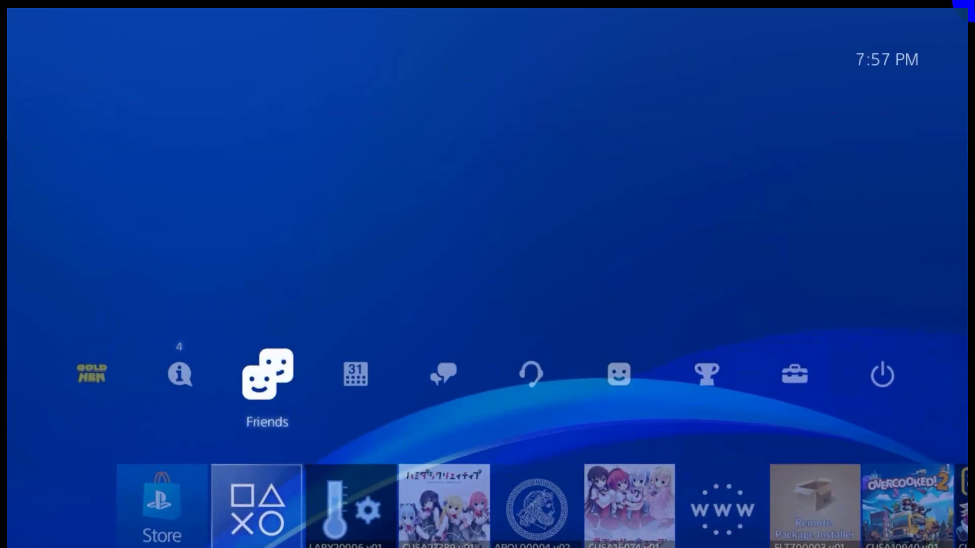
{"action": "key", "text": "Right"}
{"action": "key", "text": "Right"}
{"action": "key", "text": "Right"}
{"action": "key", "text": "Right"}
{"action": "key", "text": "Right"}
{"action": "key", "text": "Right"}
{"action": "key", "text": "Right"}
{"action": "key", "text": "Right"}
{"action": "key", "text": "Left"}
{"action": "key", "text": "Left"}
{"action": "key", "text": "Left"}
{"action": "key", "text": "Left"}
{"action": "key", "text": "Left"}
{"action": "key", "text": "Left"}
{"action": "key", "text": "Left"}
{"action": "key", "text": "Left"}
{"action": "key", "text": "Left"}
{"action": "key", "text": "Left"}
{"action": "key", "text": "Return"}
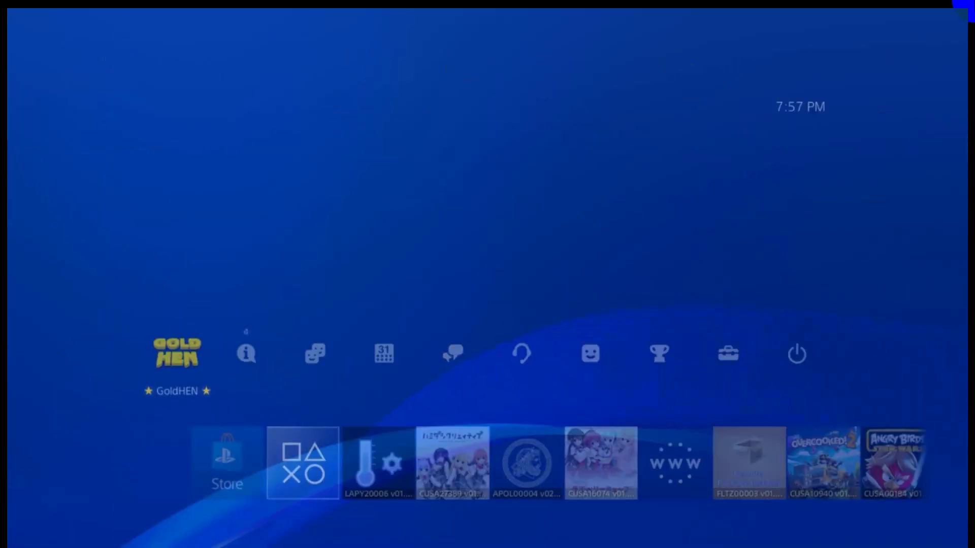
{"action": "key", "text": "Escape"}
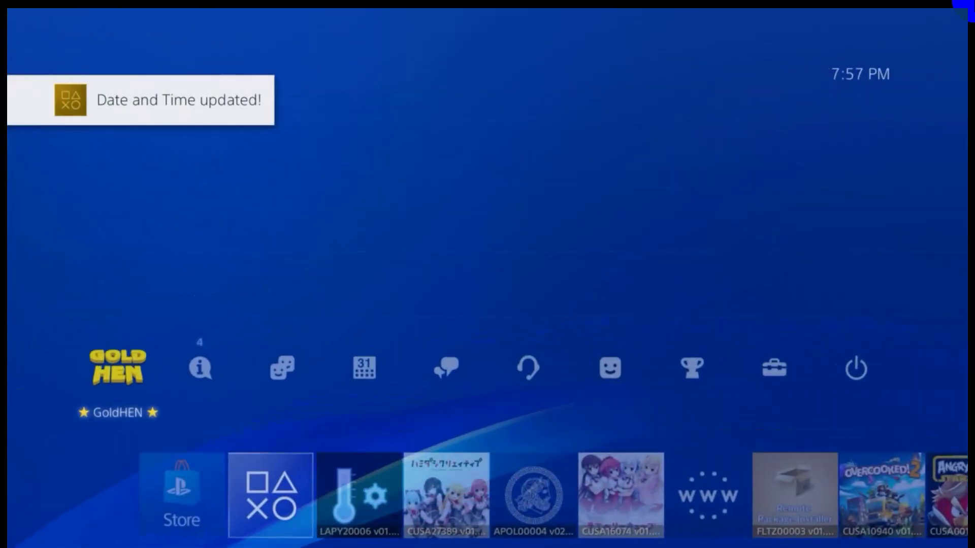
{"action": "key", "text": "Right"}
{"action": "key", "text": "Right"}
{"action": "key", "text": "Right"}
{"action": "key", "text": "Right"}
{"action": "key", "text": "Right"}
{"action": "key", "text": "Right"}
{"action": "key", "text": "Right"}
{"action": "key", "text": "Right"}
{"action": "key", "text": "Right"}
{"action": "key", "text": "Left"}
{"action": "key", "text": "Return"}
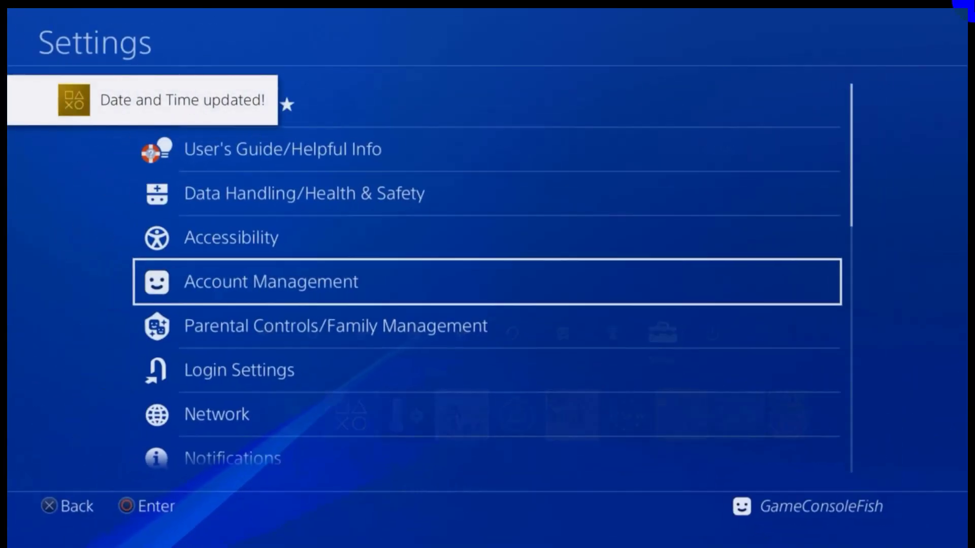
{"action": "key", "text": "Down"}
{"action": "key", "text": "Down"}
{"action": "key", "text": "Down"}
{"action": "key", "text": "Down"}
{"action": "key", "text": "Down"}
{"action": "key", "text": "Down"}
{"action": "key", "text": "Down"}
{"action": "key", "text": "Down"}
{"action": "key", "text": "Down"}
{"action": "key", "text": "Down"}
{"action": "key", "text": "Down"}
{"action": "key", "text": "Down"}
{"action": "key", "text": "Down"}
{"action": "key", "text": "Down"}
{"action": "key", "text": "Down"}
{"action": "key", "text": "Down"}
{"action": "key", "text": "Down"}
{"action": "key", "text": "Down"}
{"action": "key", "text": "Down"}
{"action": "key", "text": "Up"}
{"action": "key", "text": "Up"}
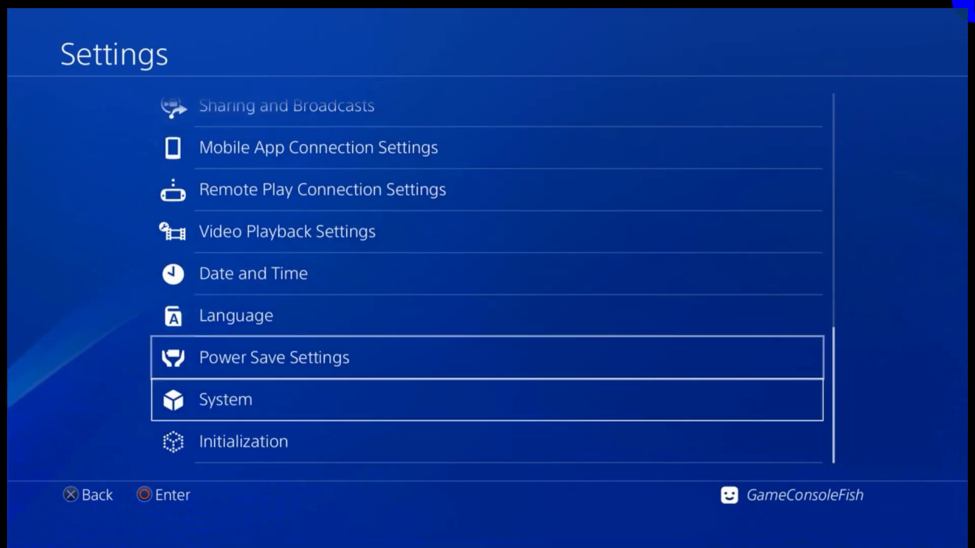
{"action": "key", "text": "Return"}
{"action": "key", "text": "Return"}
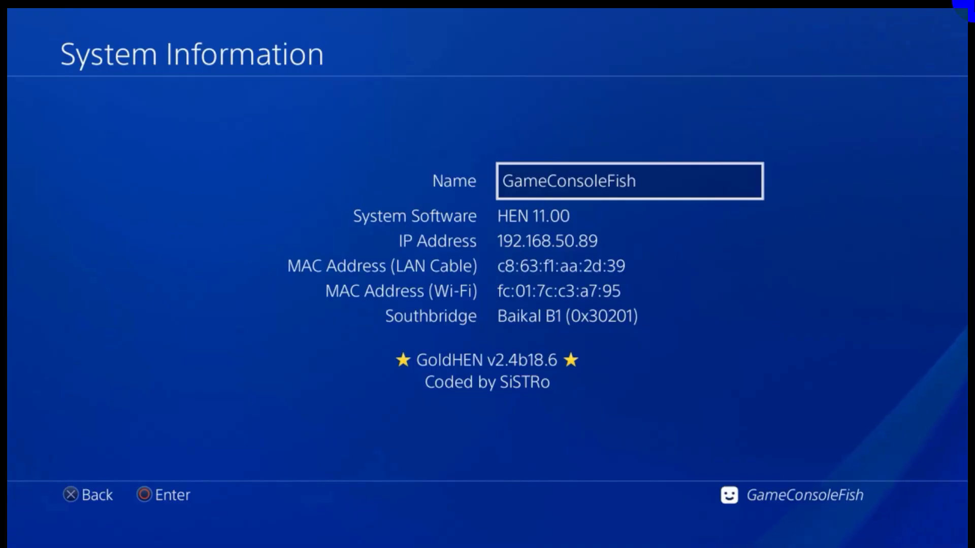
{"action": "key", "text": "Escape"}
{"action": "key", "text": "Escape"}
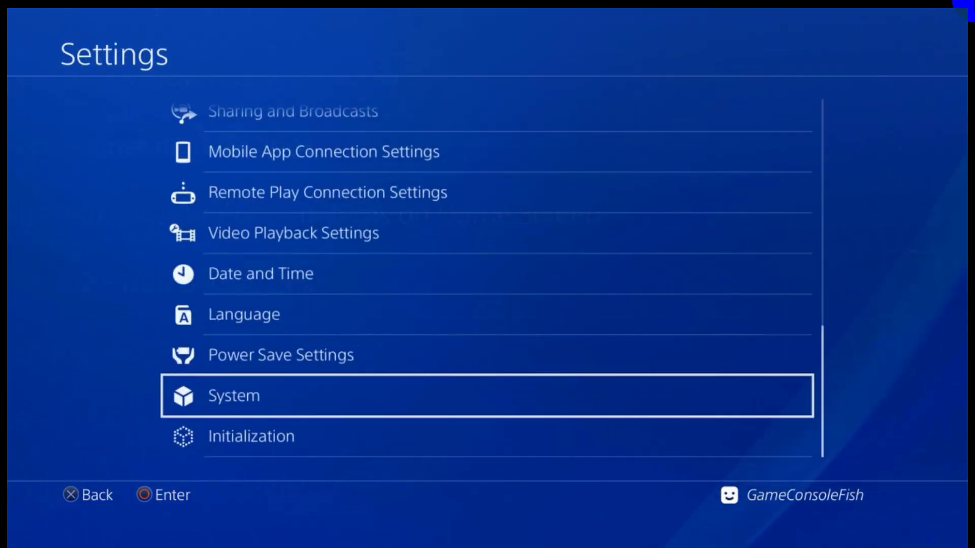
{"action": "key", "text": "Escape"}
{"action": "key", "text": "Right"}
{"action": "key", "text": "Right"}
{"action": "key", "text": "Right"}
{"action": "key", "text": "Right"}
{"action": "key", "text": "Right"}
{"action": "key", "text": "Right"}
{"action": "key", "text": "Right"}
{"action": "key", "text": "Right"}
{"action": "key", "text": "Right"}
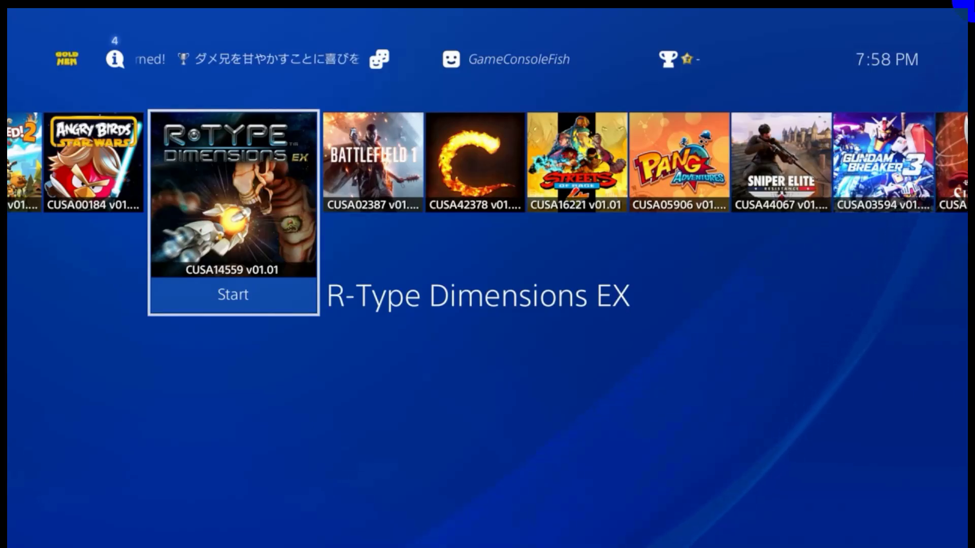
Step: Start Pang Adventures, dismiss the signed-out notice, and choose Sign In to PlayStation Network
{"action": "key", "text": "Right"}
{"action": "key", "text": "Right"}
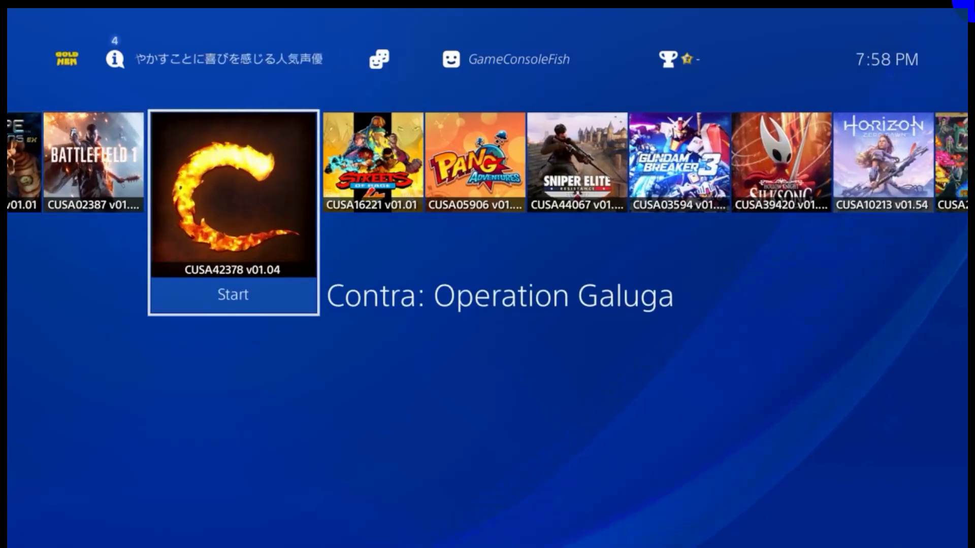
{"action": "key", "text": "Right"}
{"action": "key", "text": "Right"}
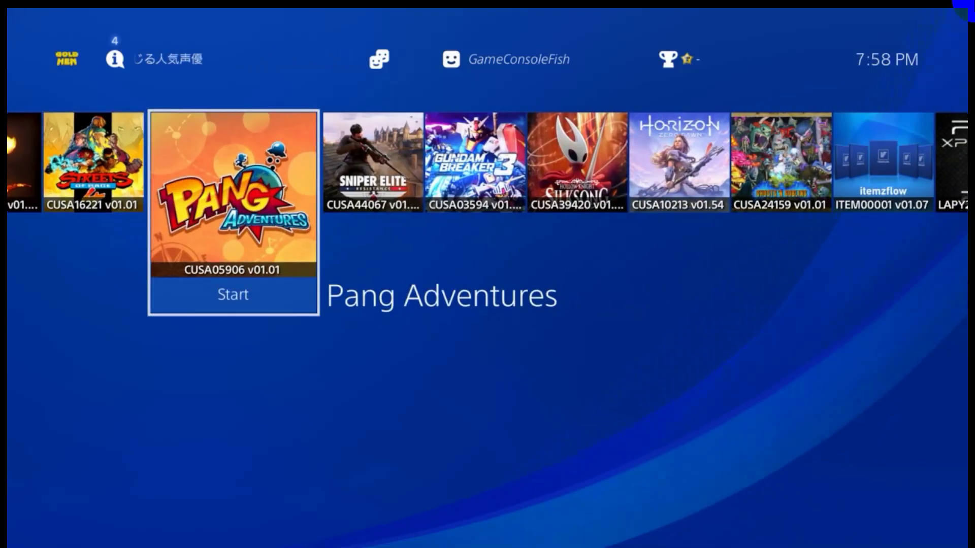
{"action": "key", "text": "Return"}
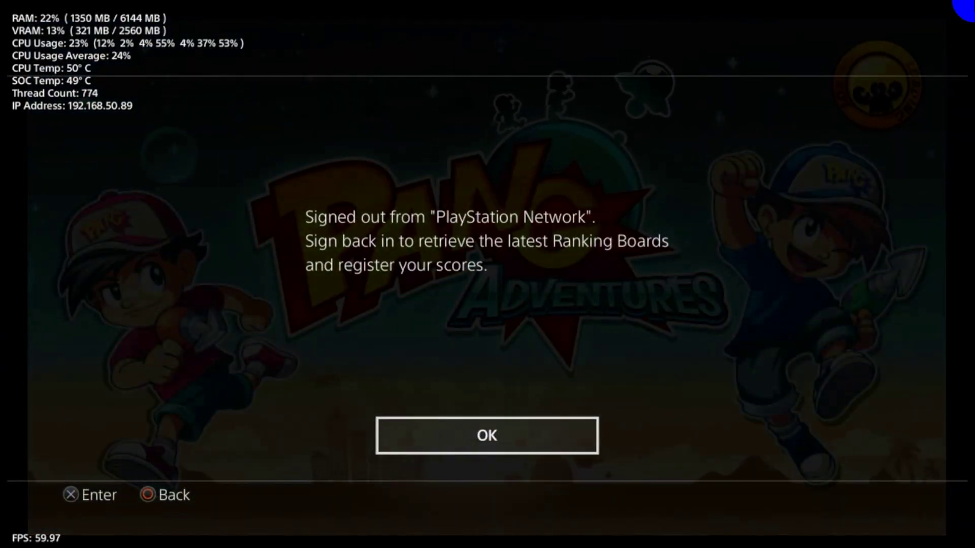
{"action": "key", "text": "Return"}
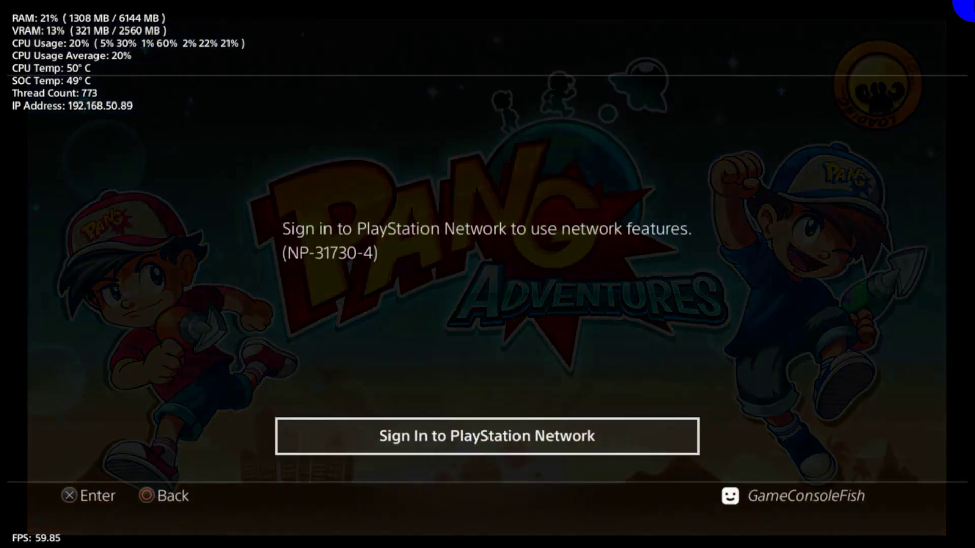
{"action": "key", "text": "Return"}
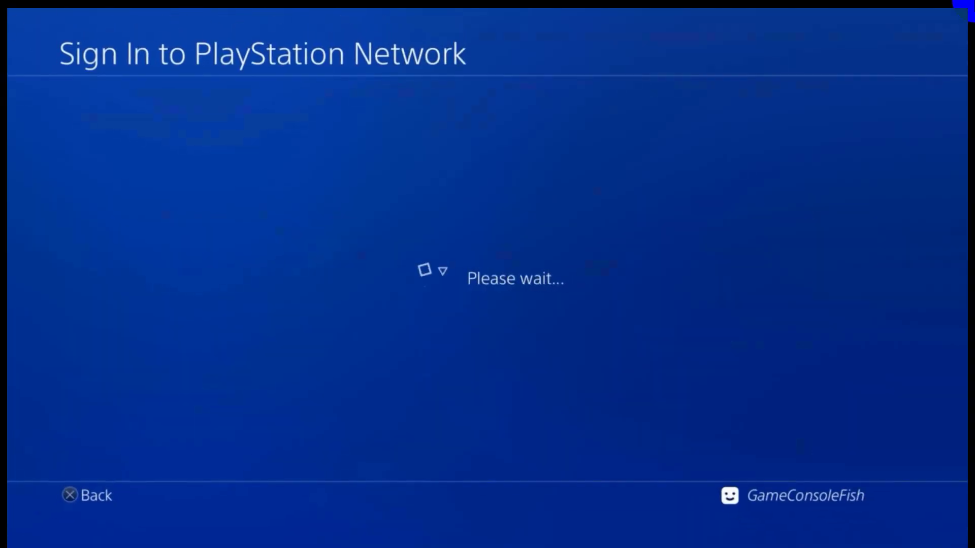